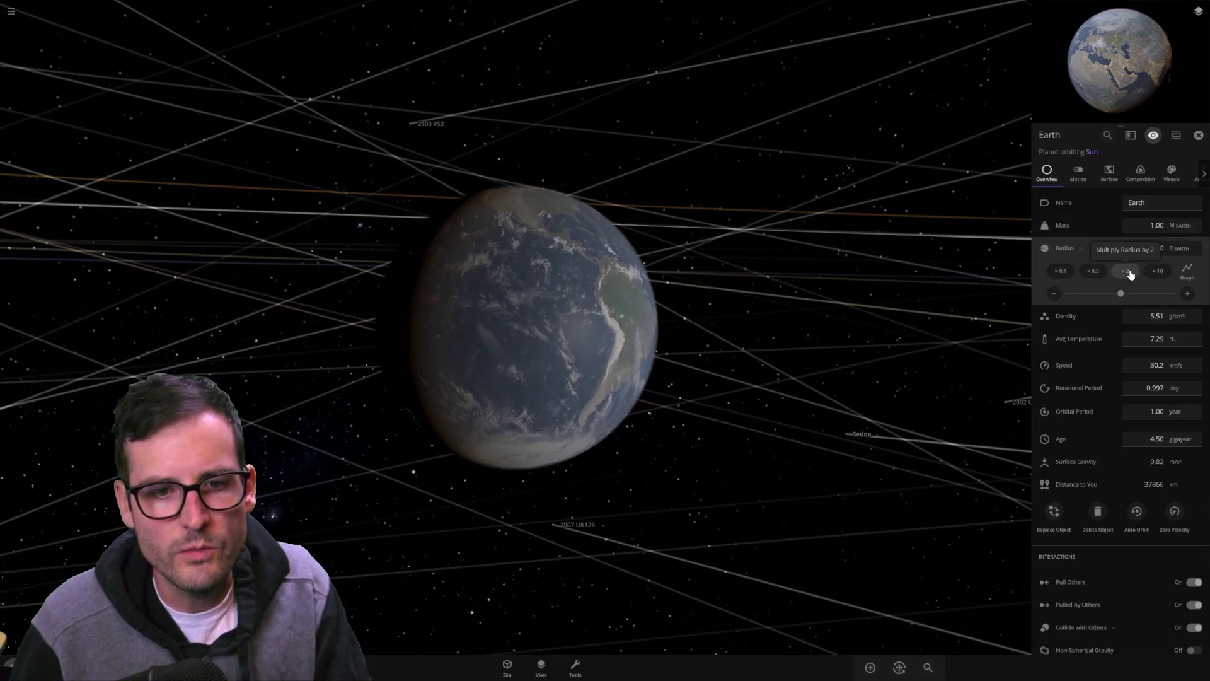
- Double Earth's radius to 2.00 Earth radii
click(882, 485)
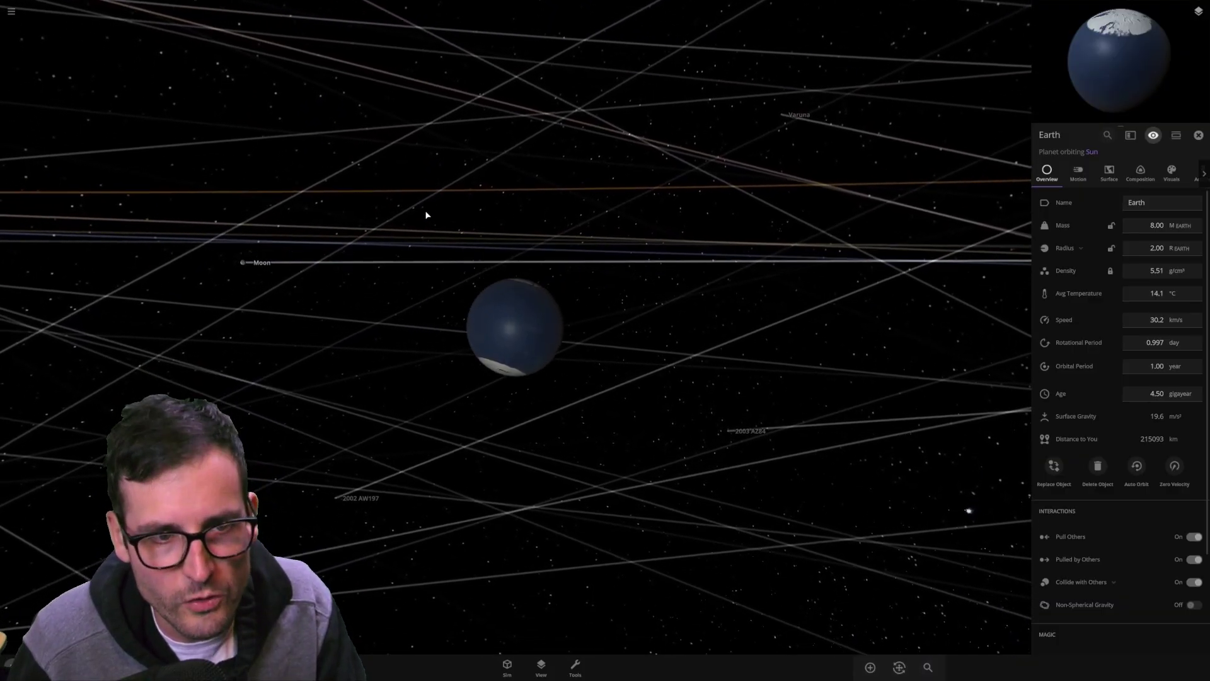
drag(426, 215, 275, 253)
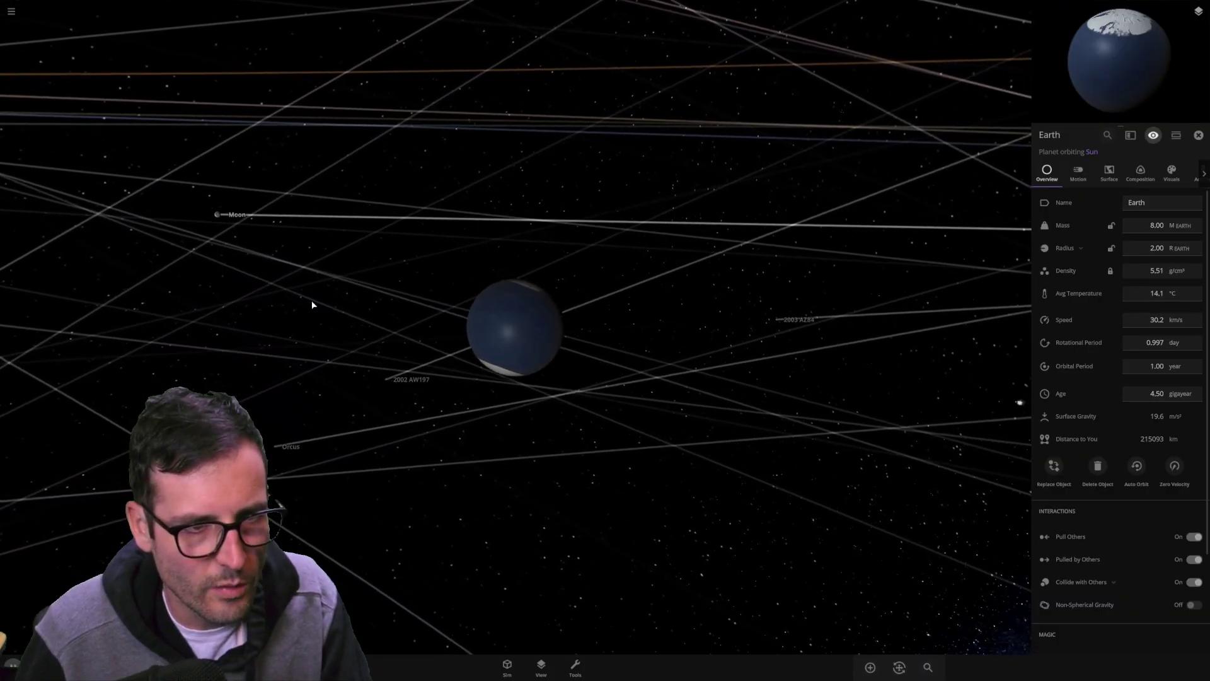
- Focus the view on the Moon and watch how it moves around the enlarged Earth
click(186, 219)
double_click(184, 216)
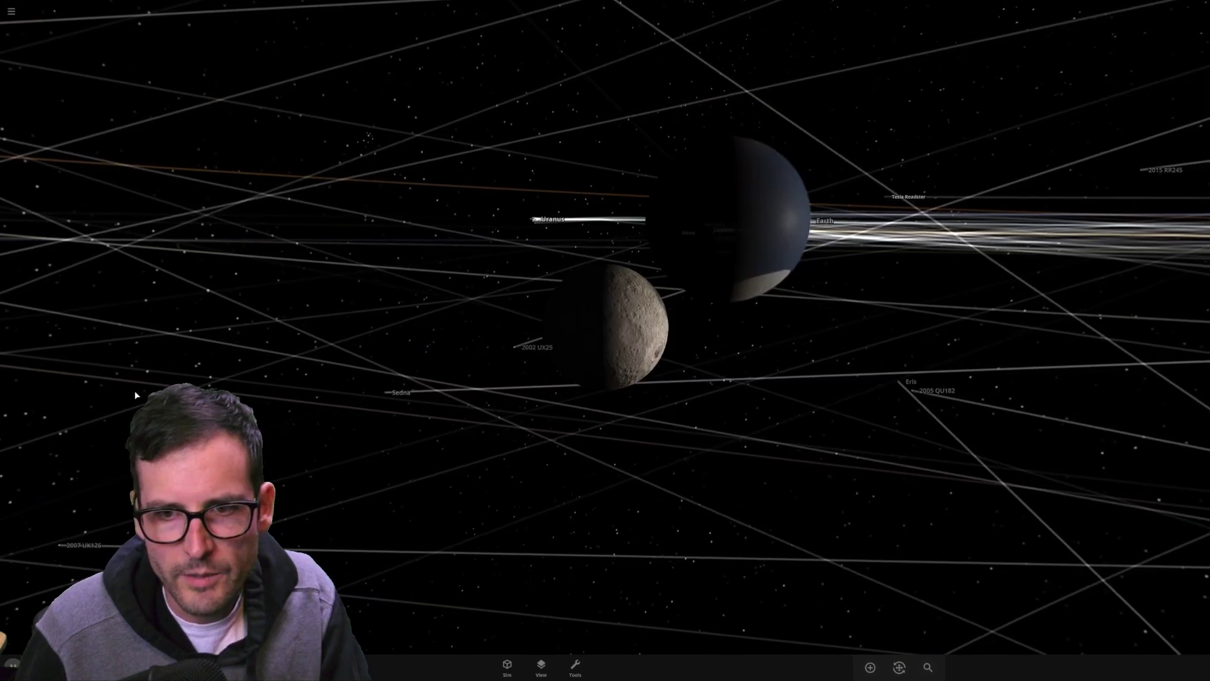
scroll(867, 373, down, 5)
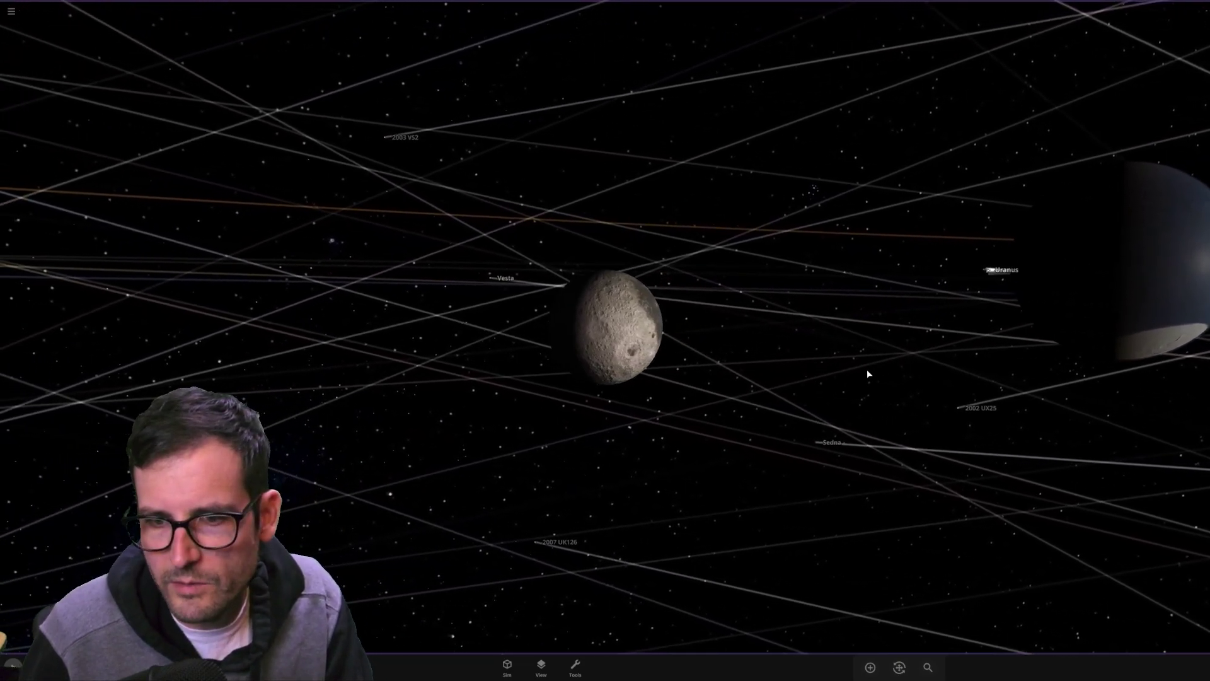
drag(870, 373, 809, 377)
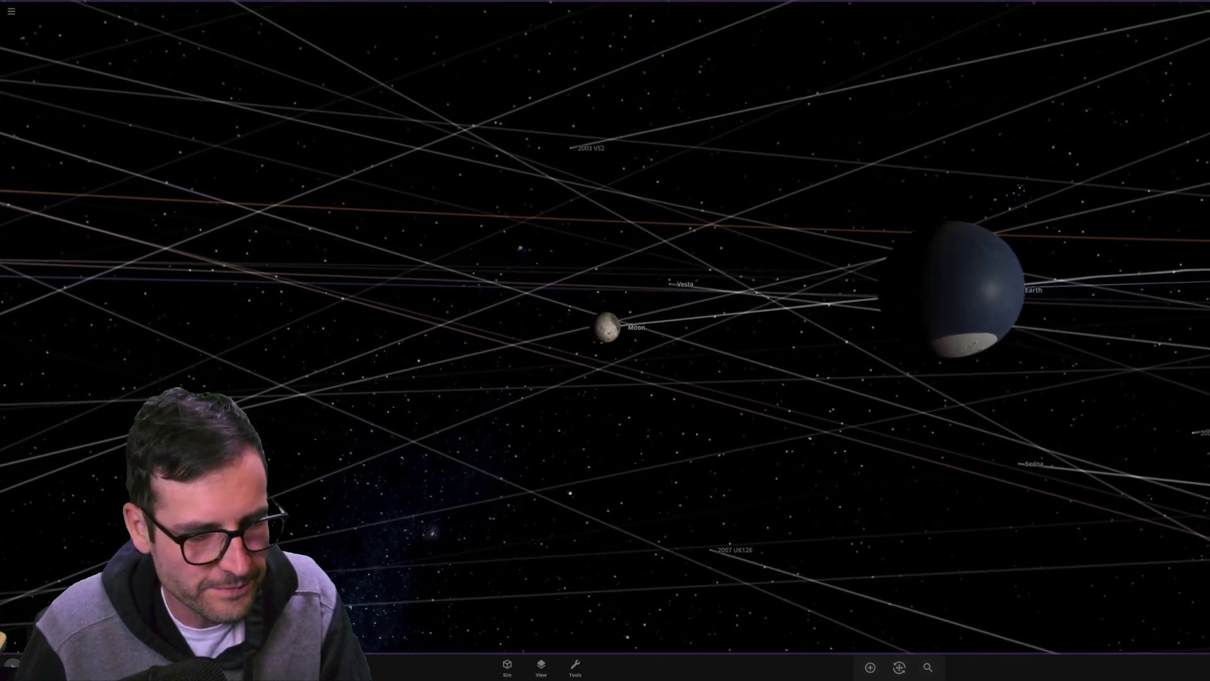
drag(699, 334, 814, 324)
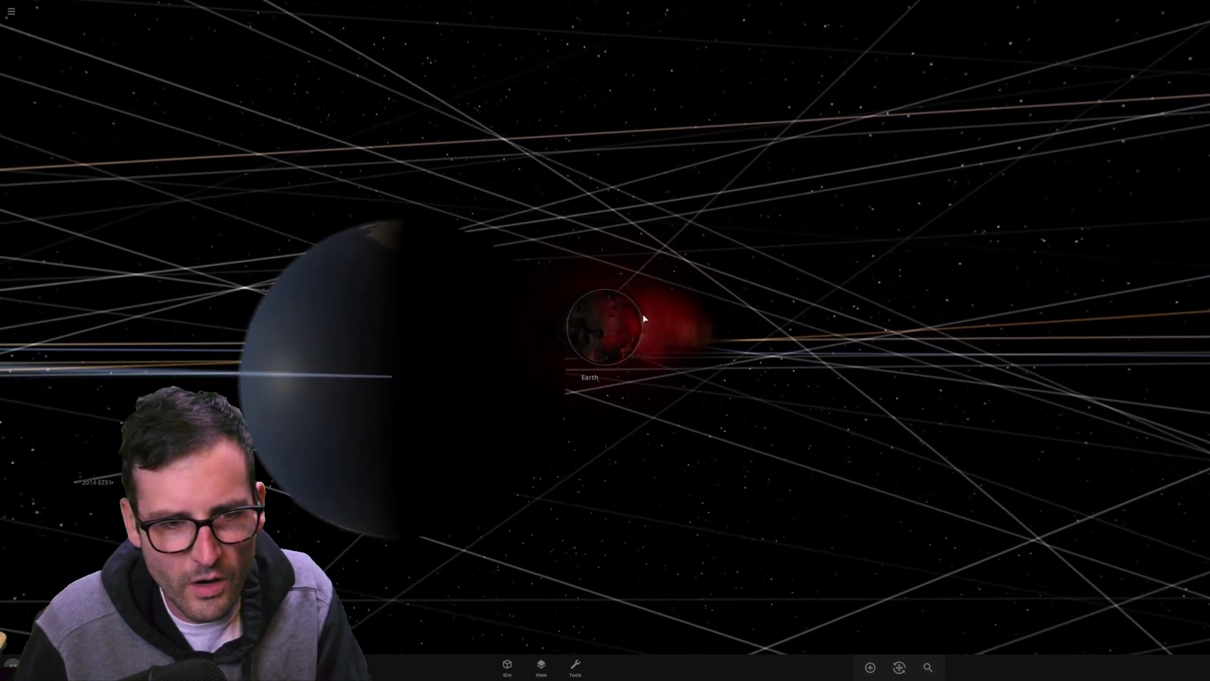
drag(599, 216, 445, 247)
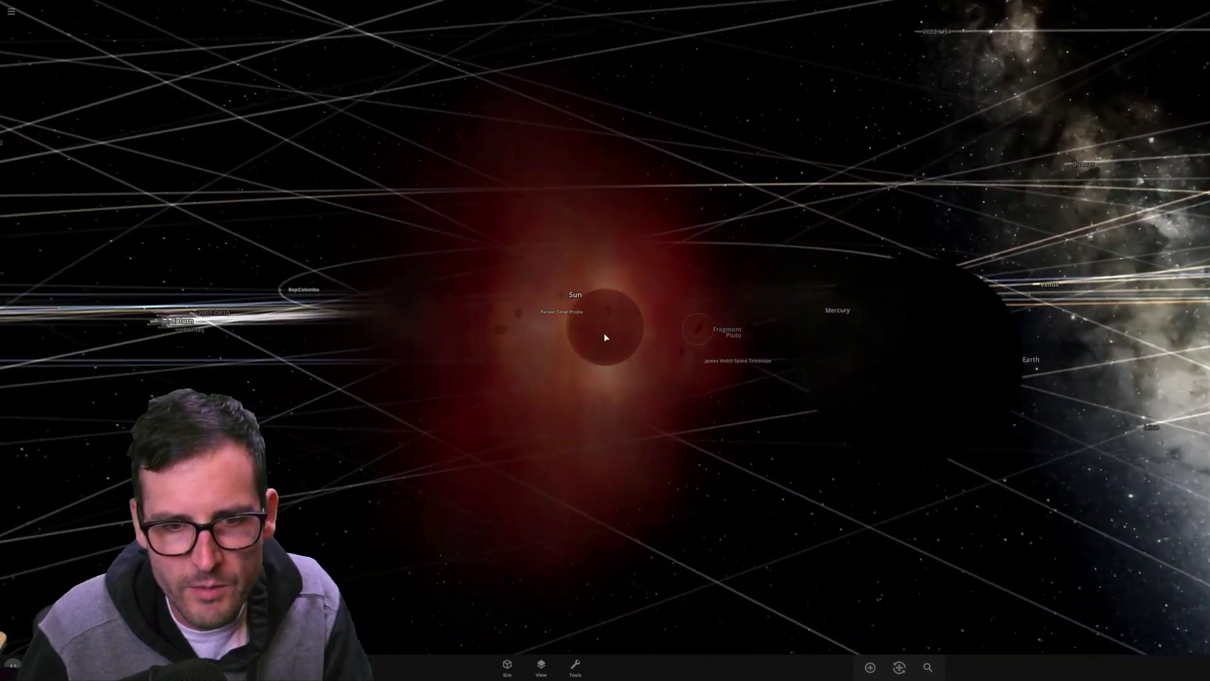
drag(604, 333, 500, 339)
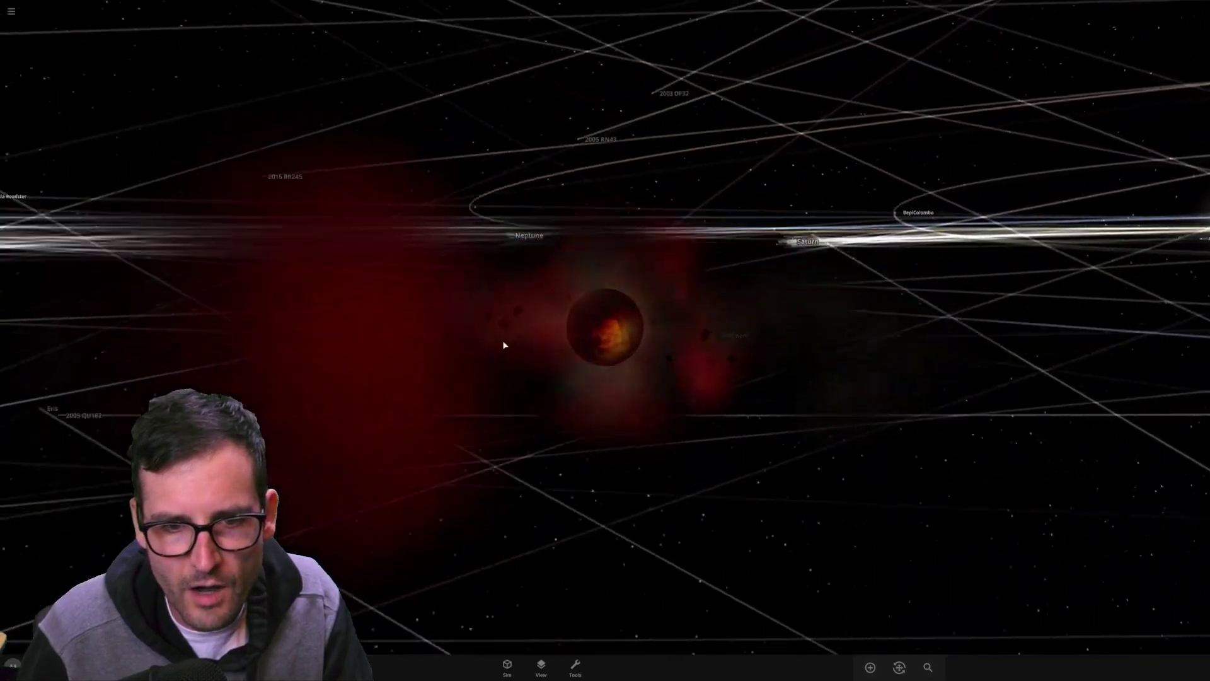
- Select the heated Moon and examine it and the surrounding fragments from several sides and distances
click(576, 342)
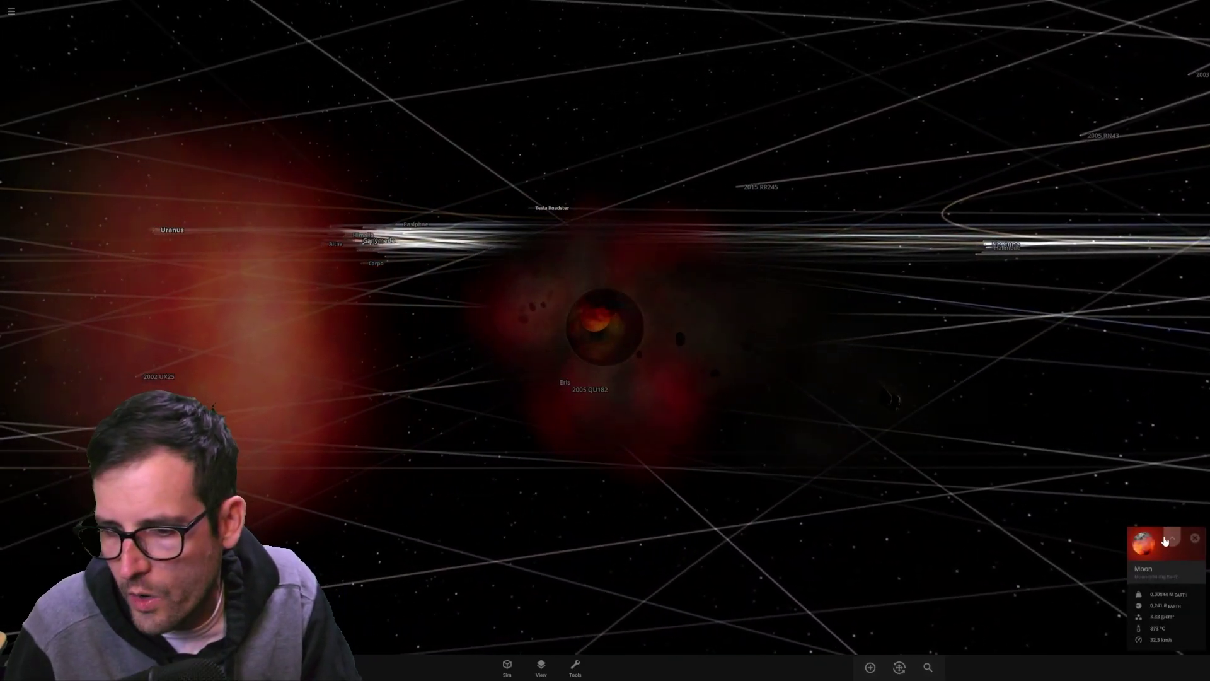
drag(1018, 421, 703, 462)
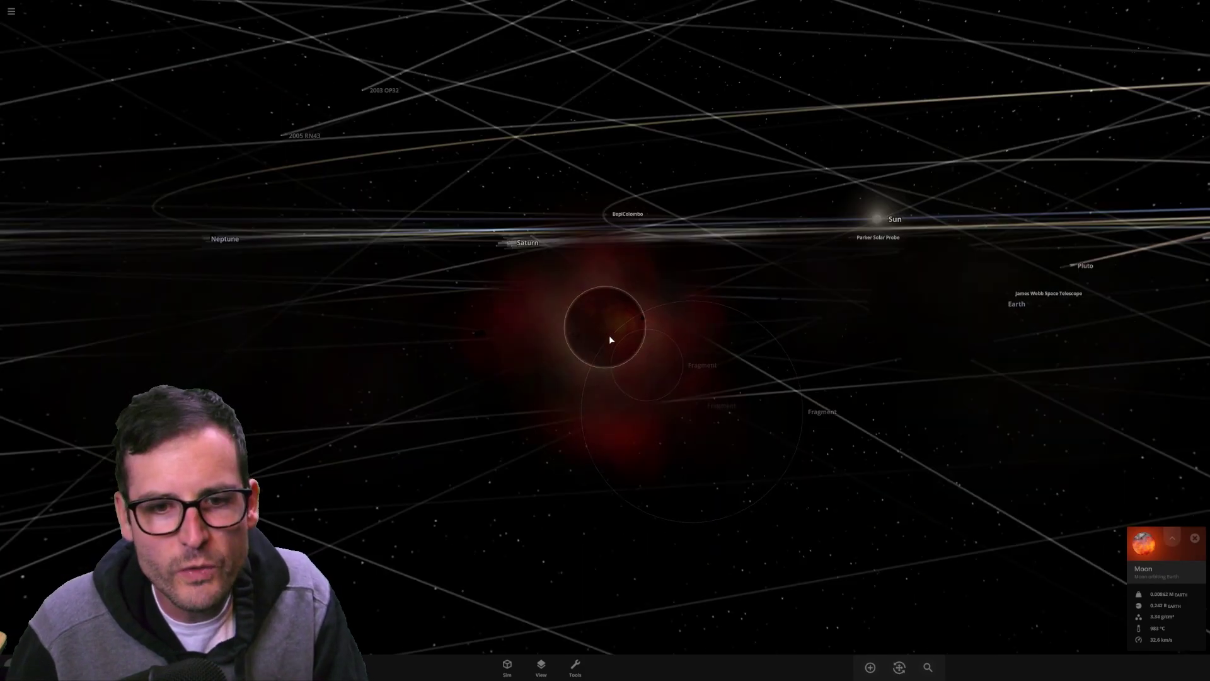
drag(667, 379, 510, 359)
drag(375, 330, 413, 386)
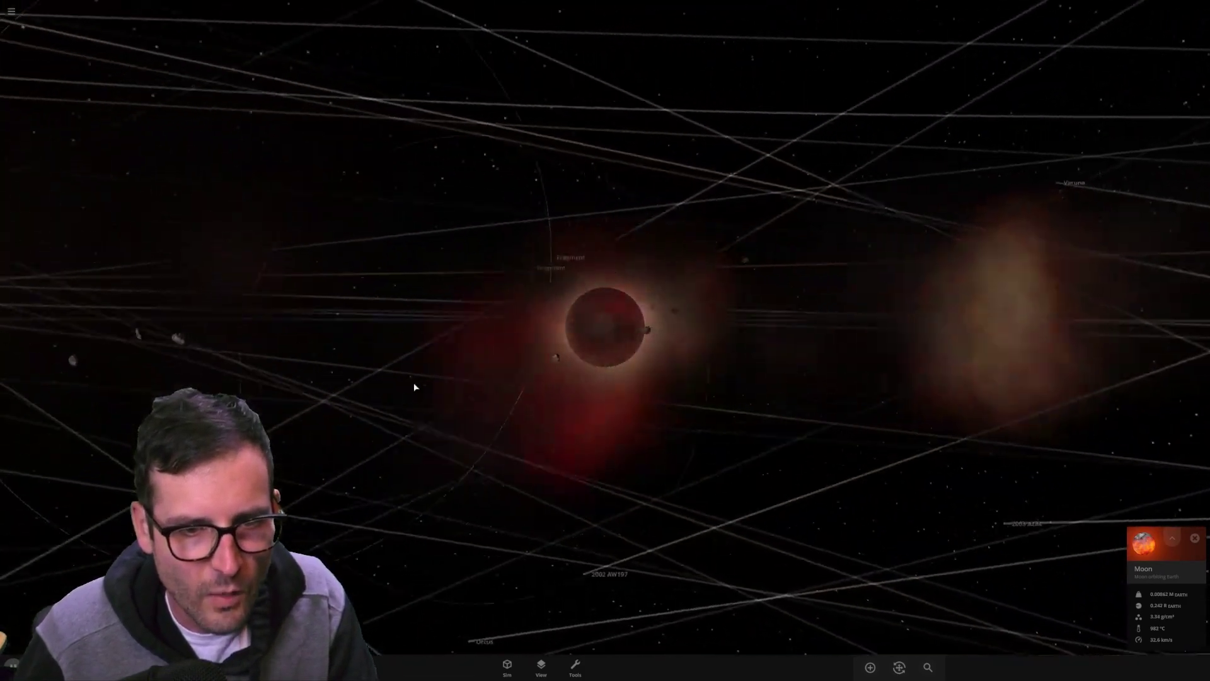
scroll(575, 330, down, 10)
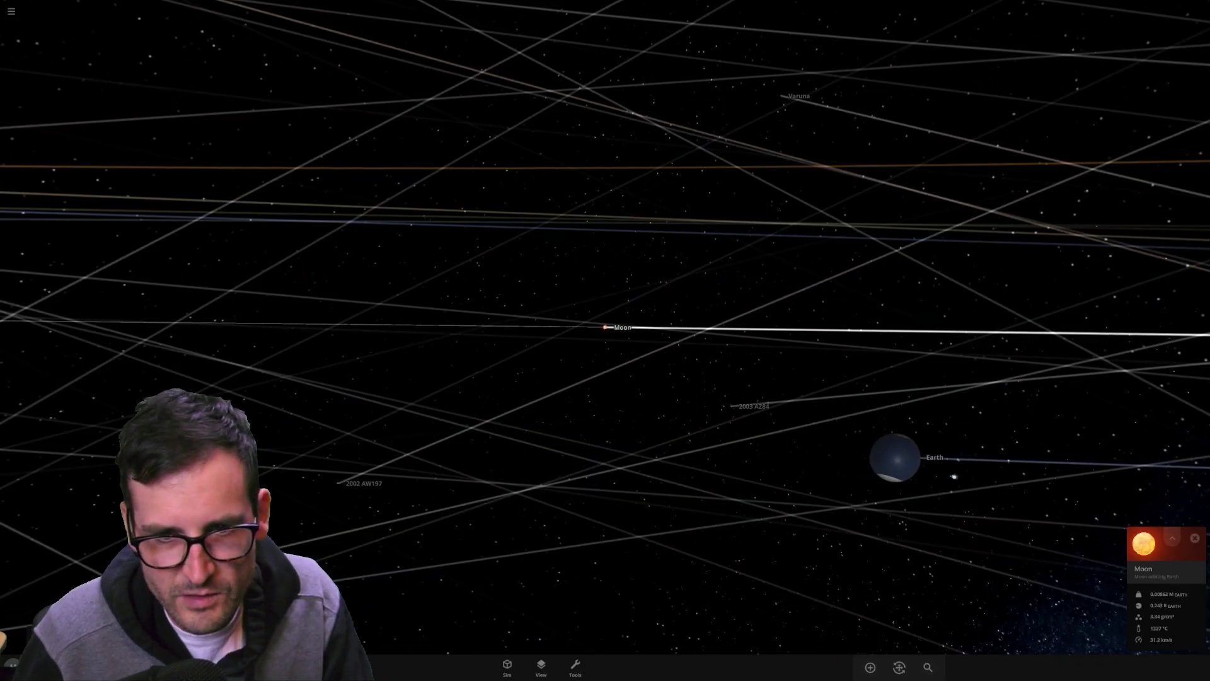
- Pause the simulation to examine the Moon's path relative to Earth, and resume it to watch their close pass
key(space)
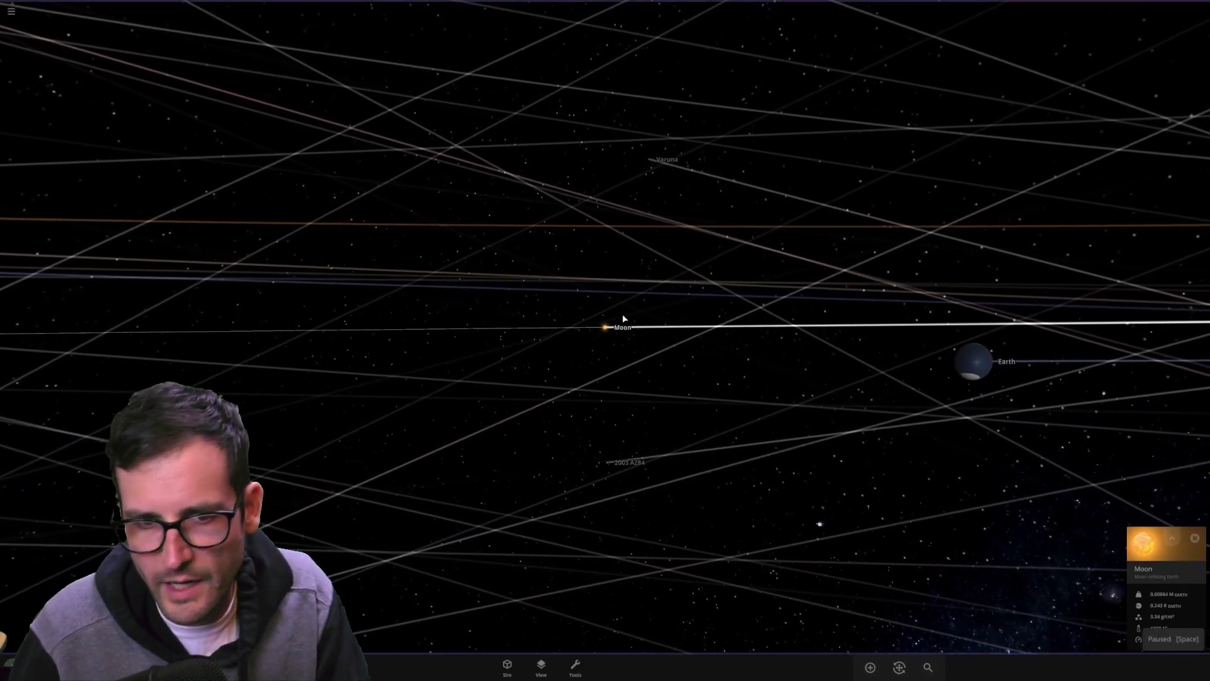
scroll(627, 300, up, 6)
scroll(628, 299, down, 1)
drag(708, 329, 528, 245)
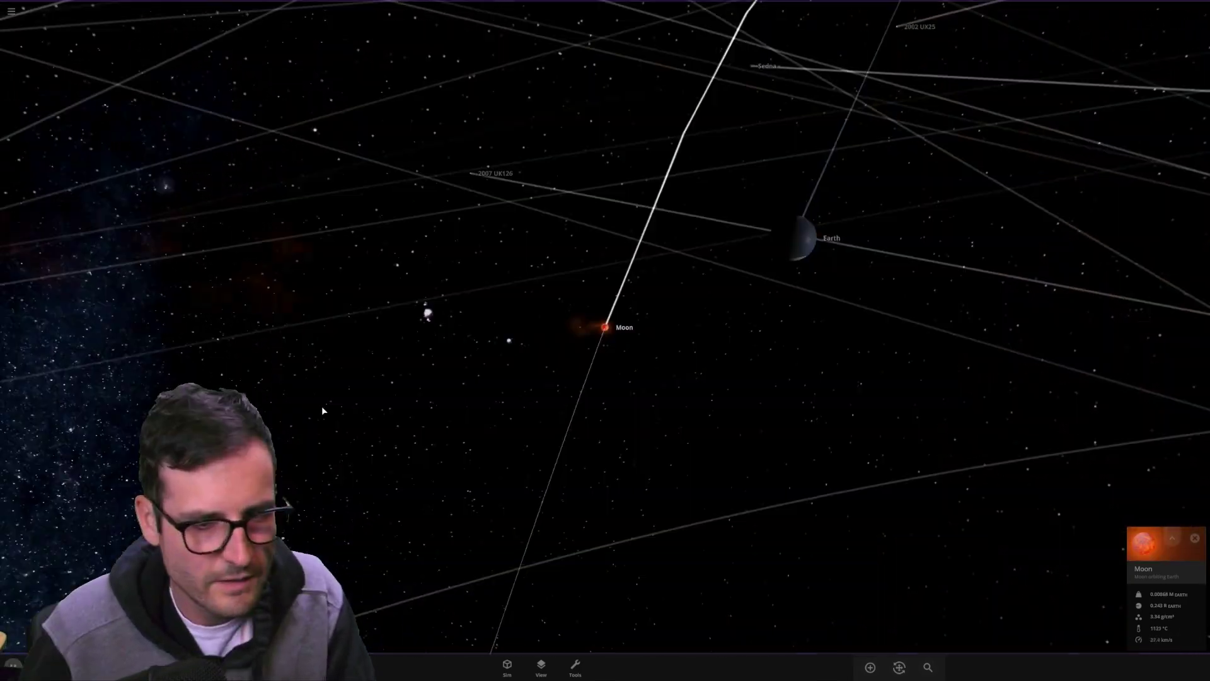
key(space)
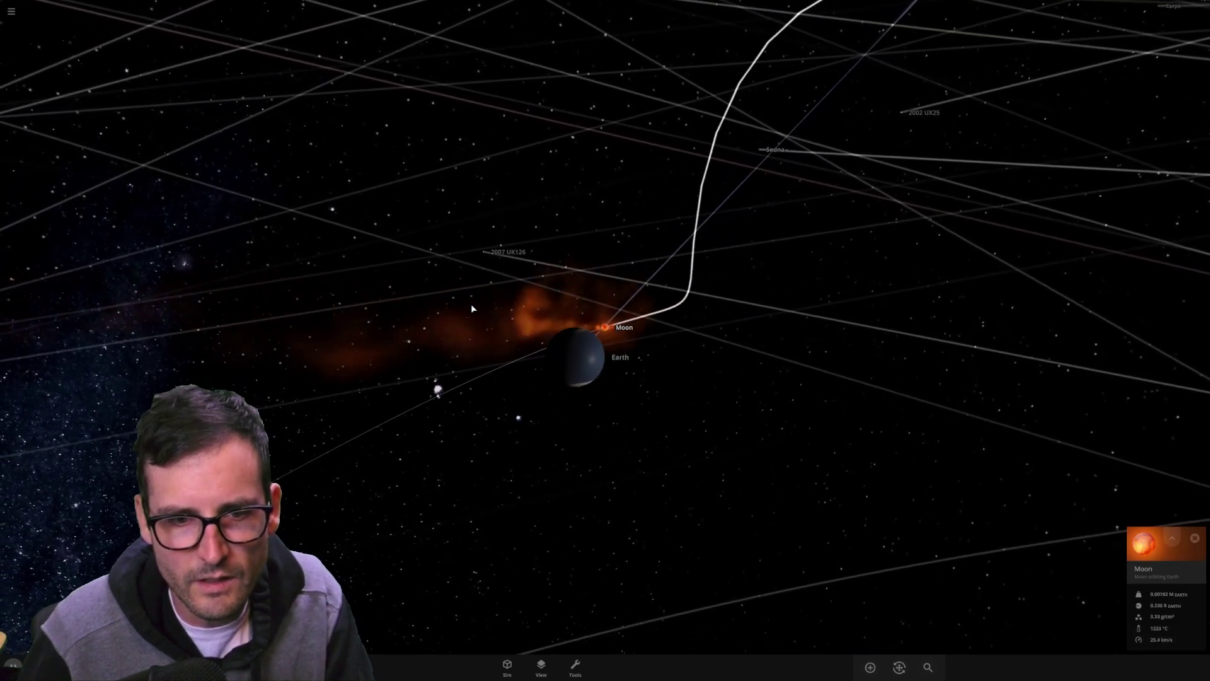
drag(738, 432, 785, 413)
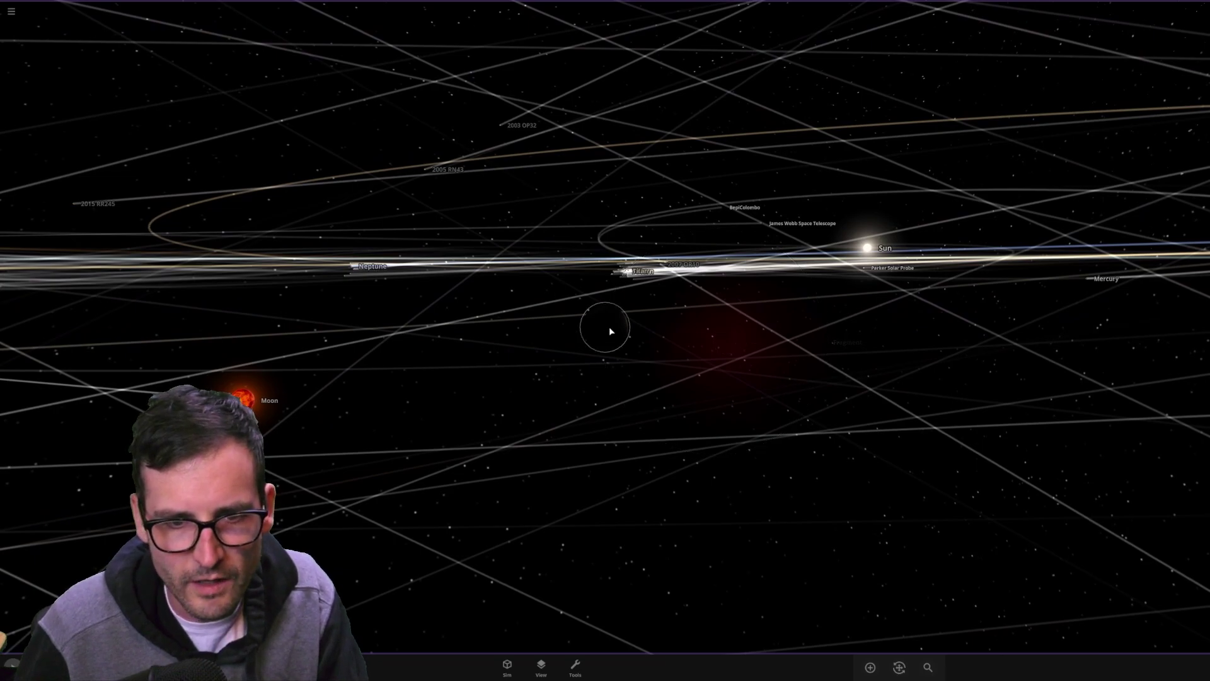
- Review Earth's composition and core properties, and inspect Earth together with the Moon in the paused scene
click(1175, 543)
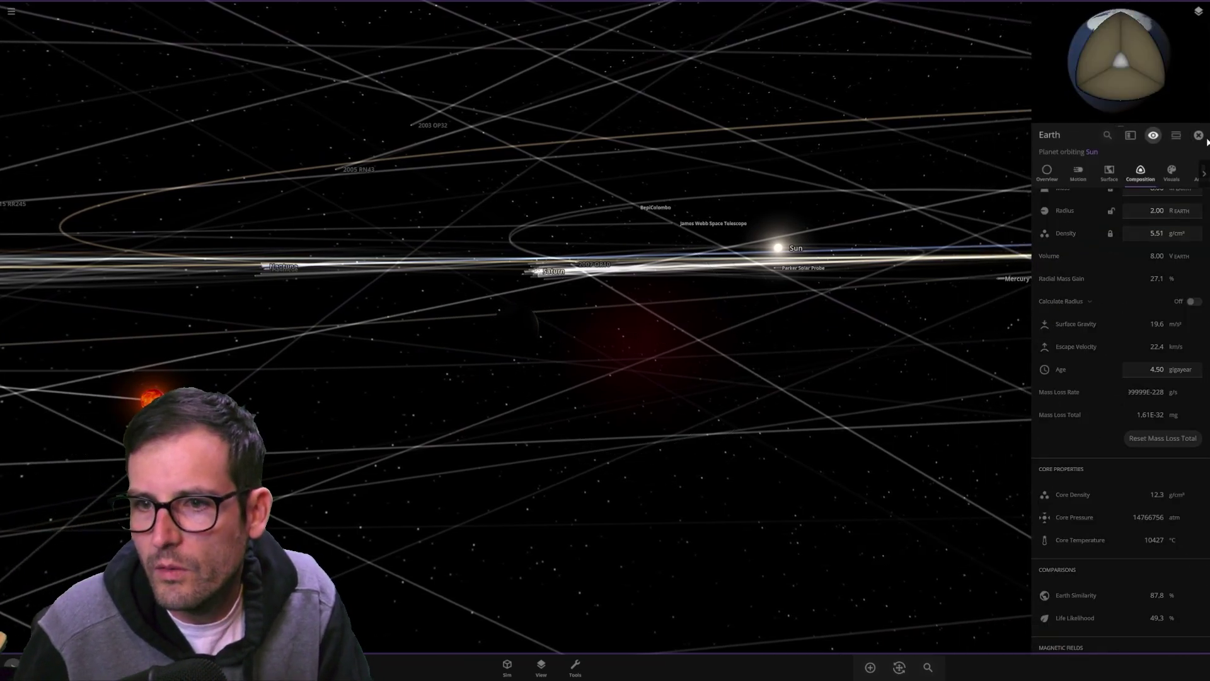
click(1197, 134)
drag(887, 279, 592, 324)
scroll(578, 349, up, 8)
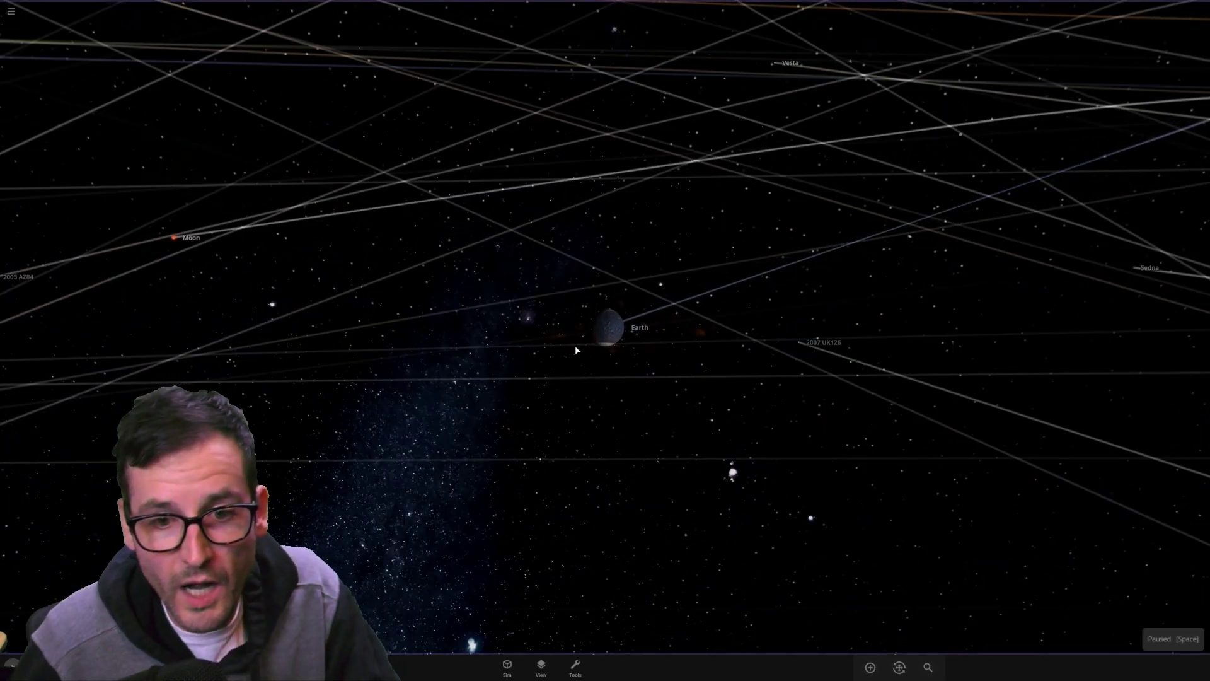
drag(731, 313, 689, 368)
- Run the simulation and watch the Moon pass around Earth at close range
key(space)
scroll(568, 333, up, 3)
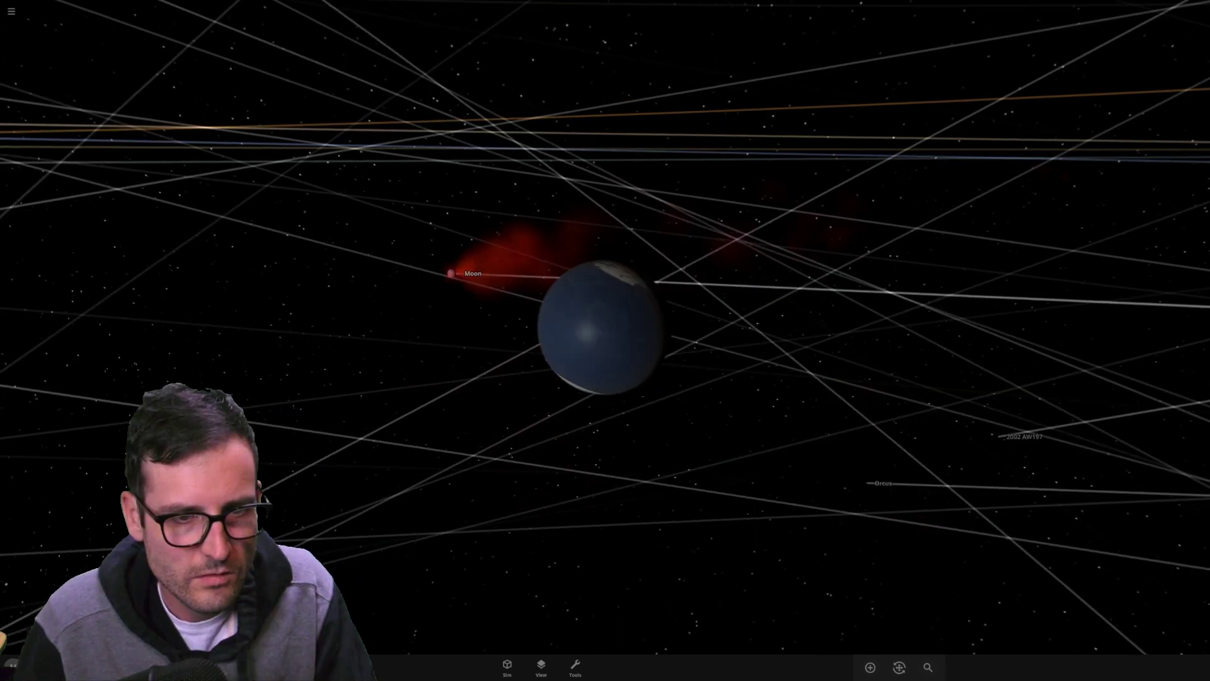
scroll(433, 330, up, 3)
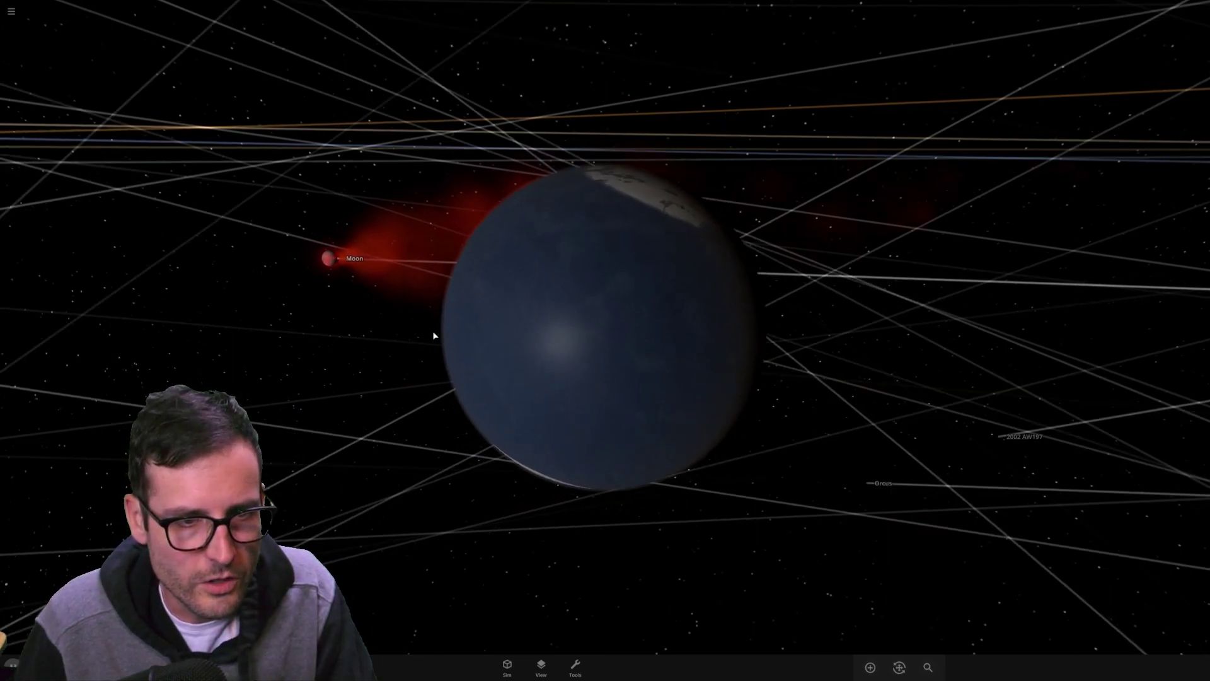
scroll(433, 331, down, 1)
drag(433, 331, 1059, 262)
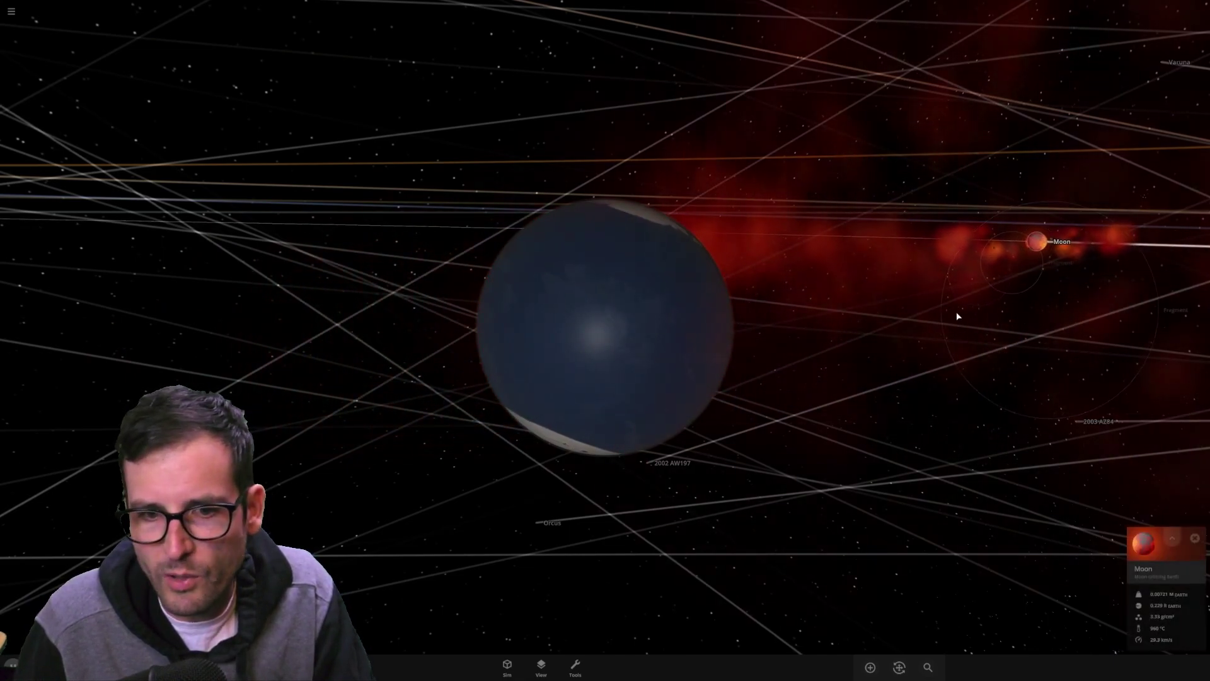
- Pause the simulation and examine the Moon's overview, material composition and core properties
key(space)
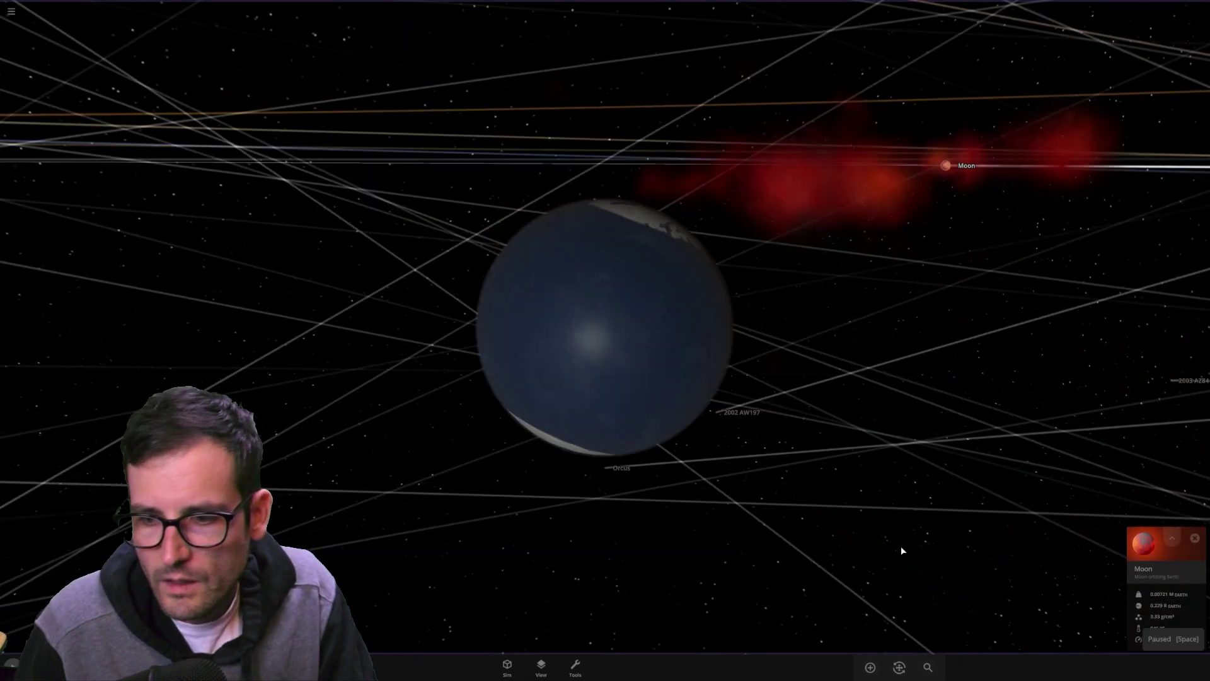
click(1172, 538)
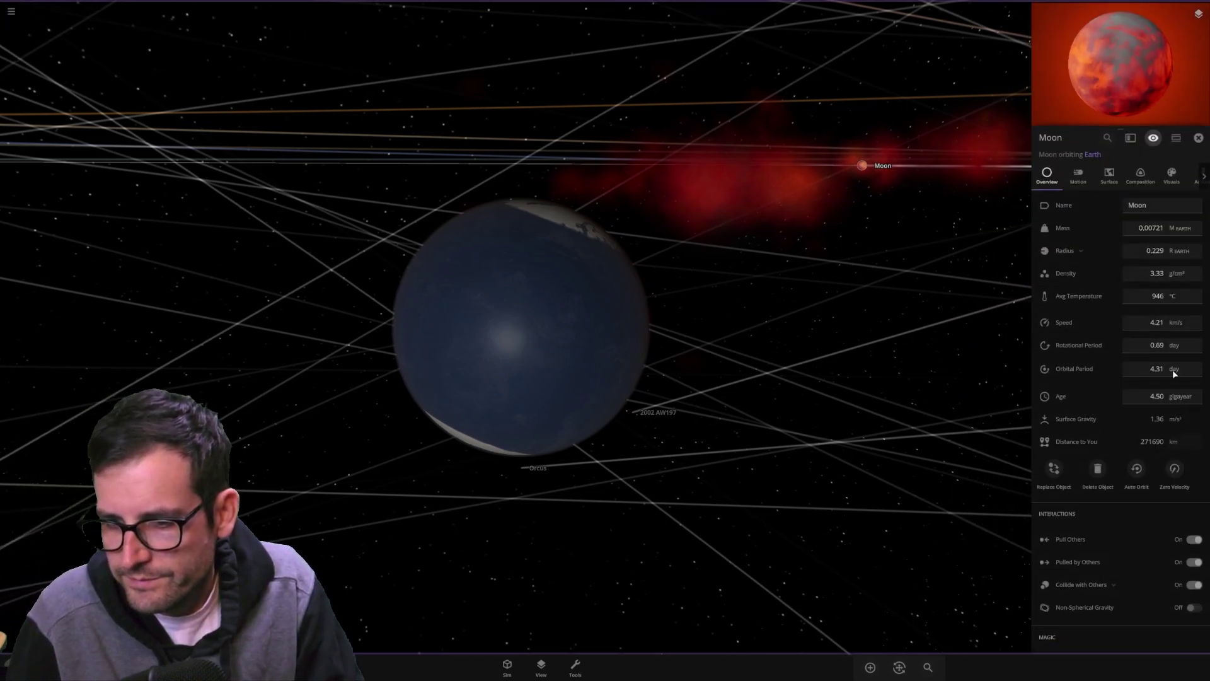
scroll(1110, 485, down, 1)
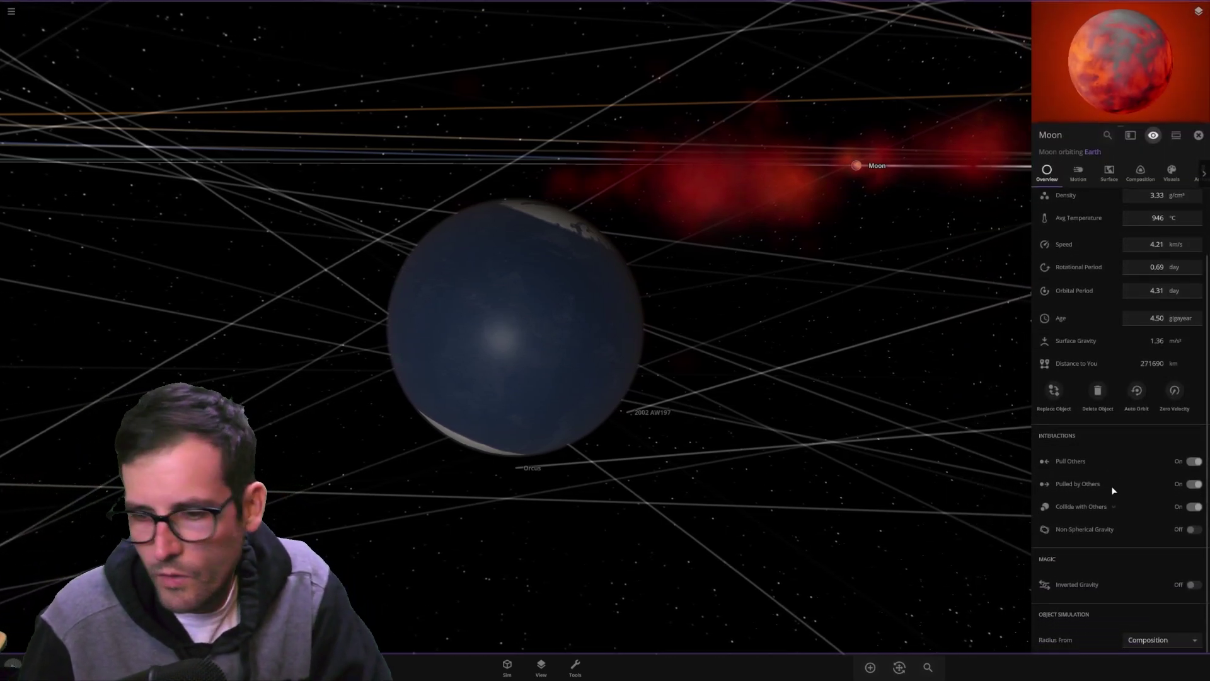
click(1138, 175)
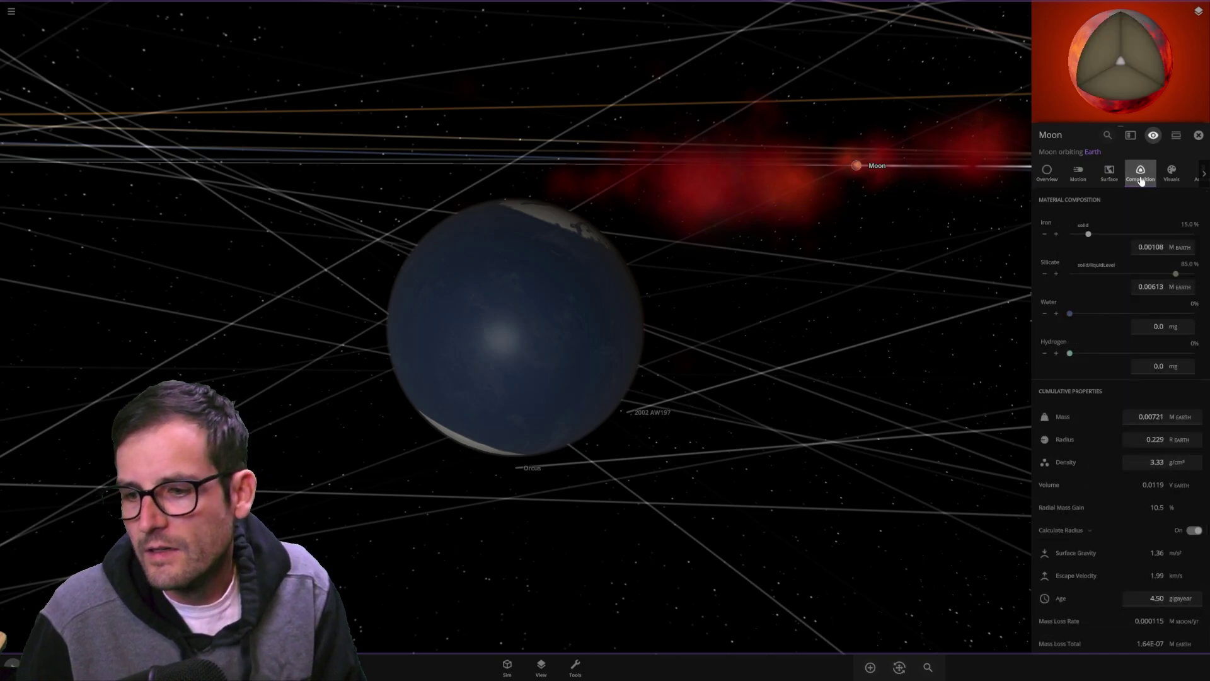
scroll(1134, 458, down, 5)
scroll(1134, 458, down, 3)
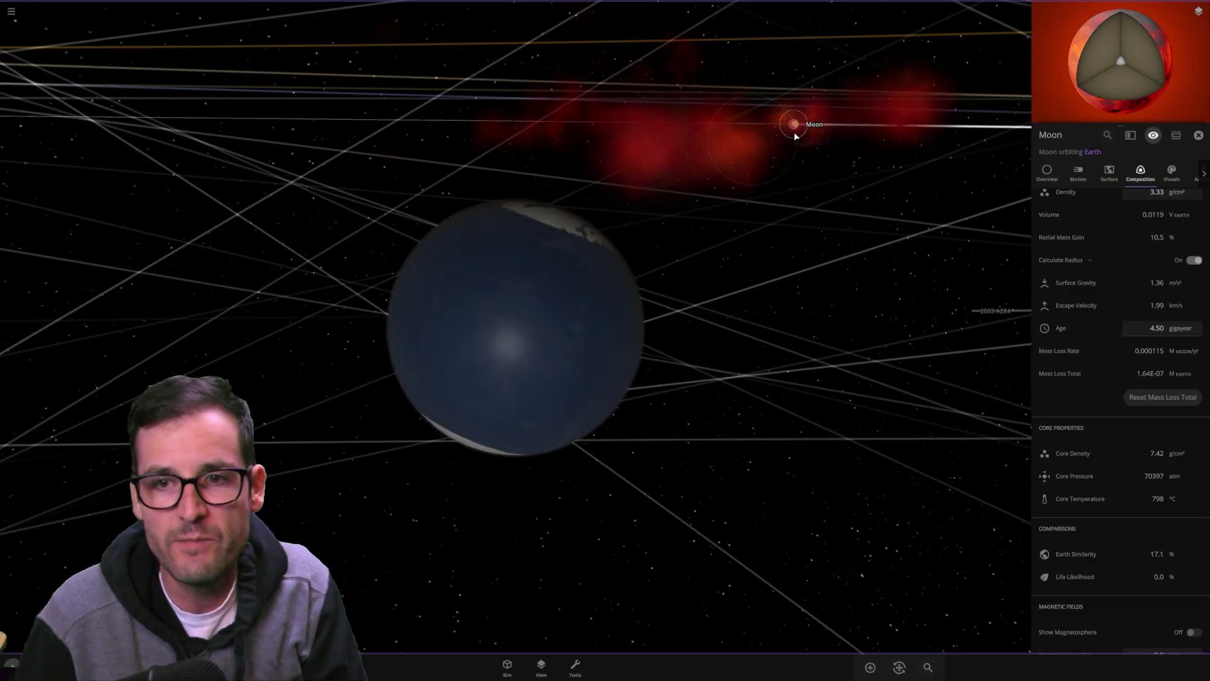
- Resume the simulation and follow the Moon's path around Earth from different angles
drag(742, 338, 553, 339)
drag(431, 304, 616, 305)
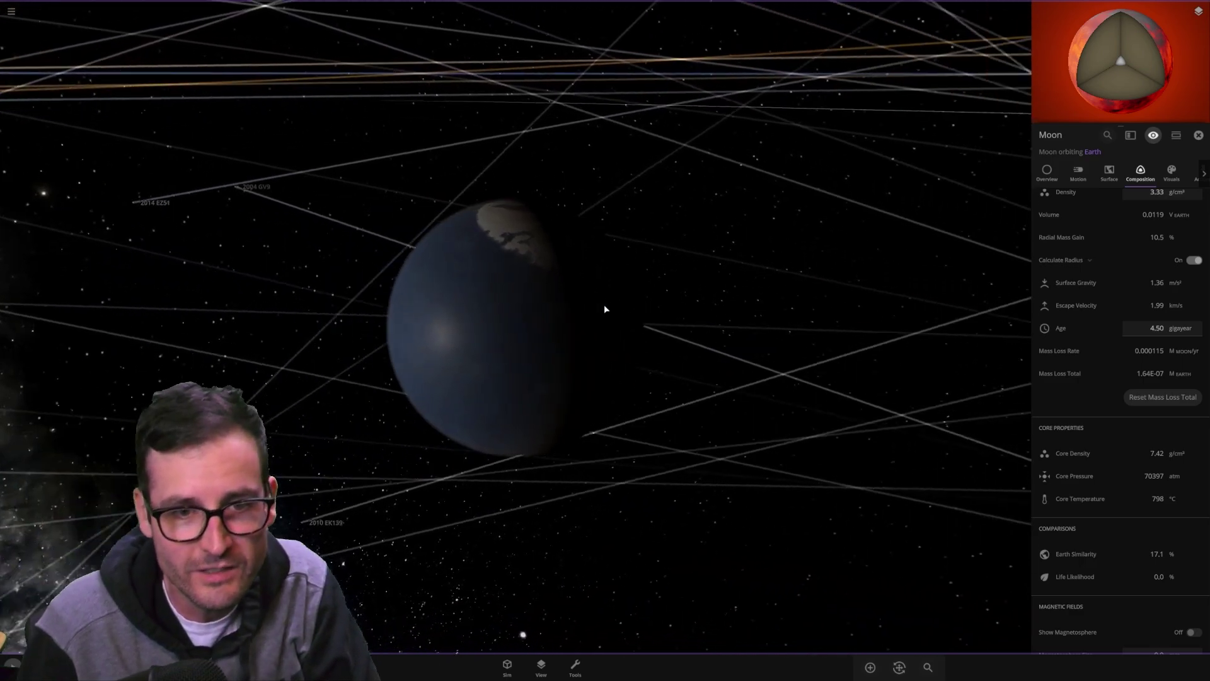
key(space)
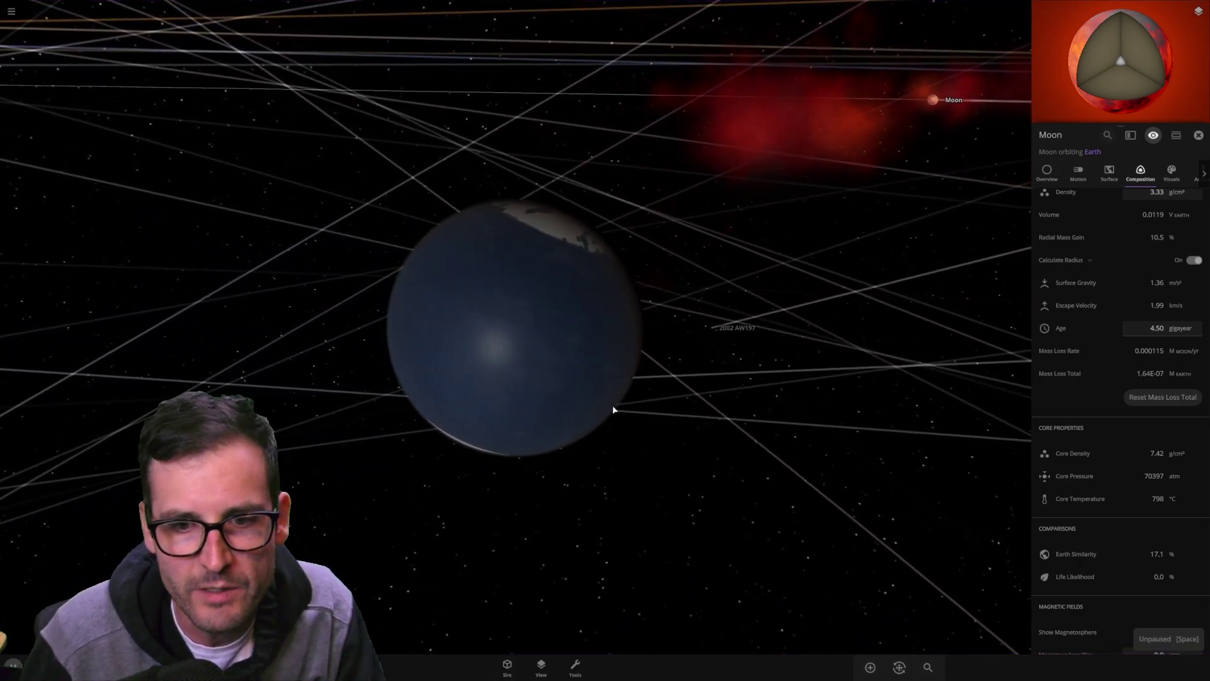
scroll(694, 479, down, 3)
drag(693, 479, 465, 443)
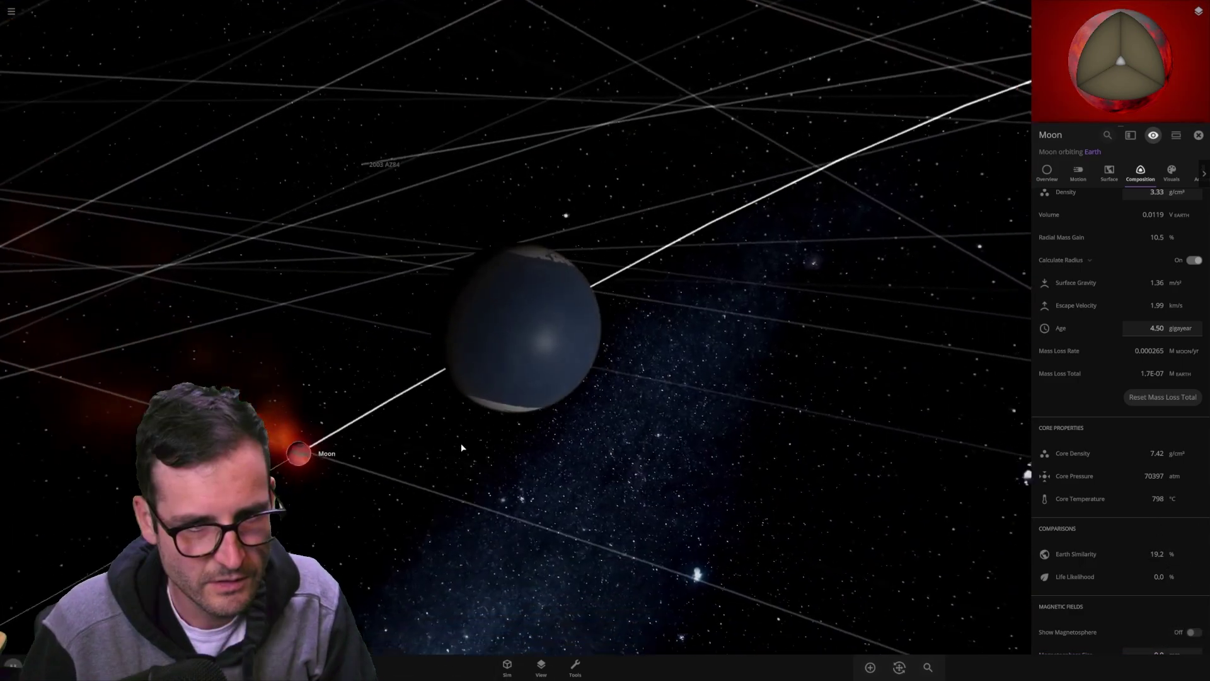
key(space)
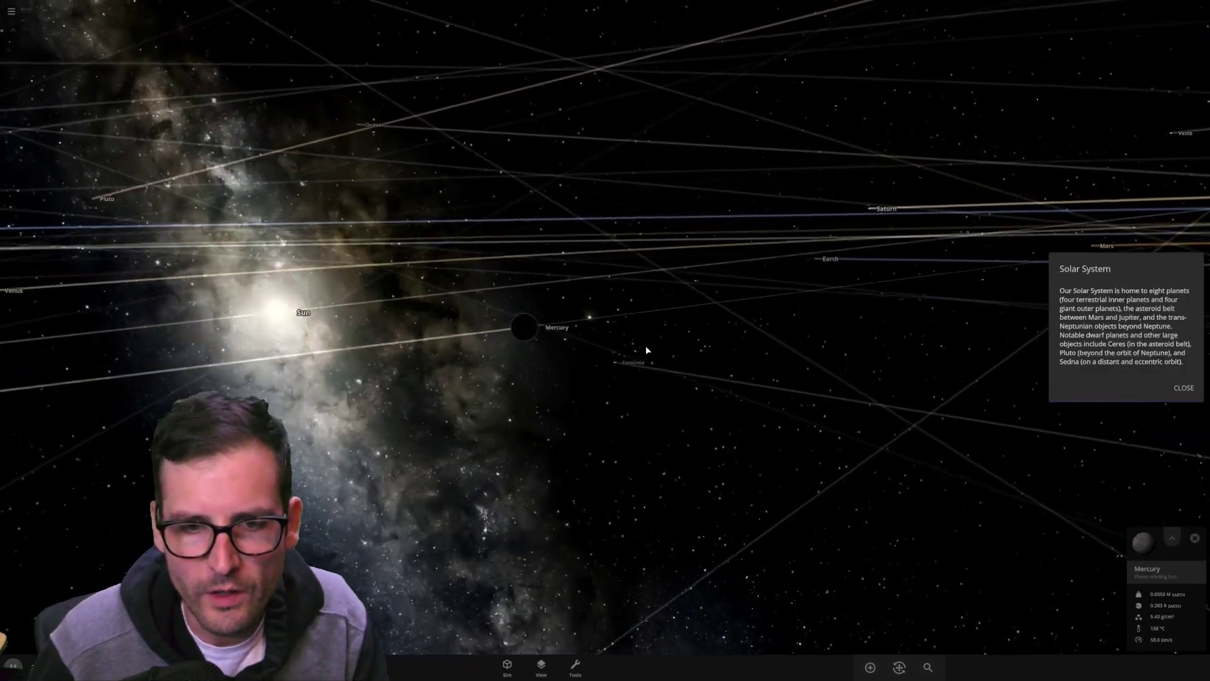
- Inspect Mercury's surface up close and its orbit around the Sun in the fresh Solar System simulation
drag(643, 346, 567, 346)
scroll(578, 346, down, 3)
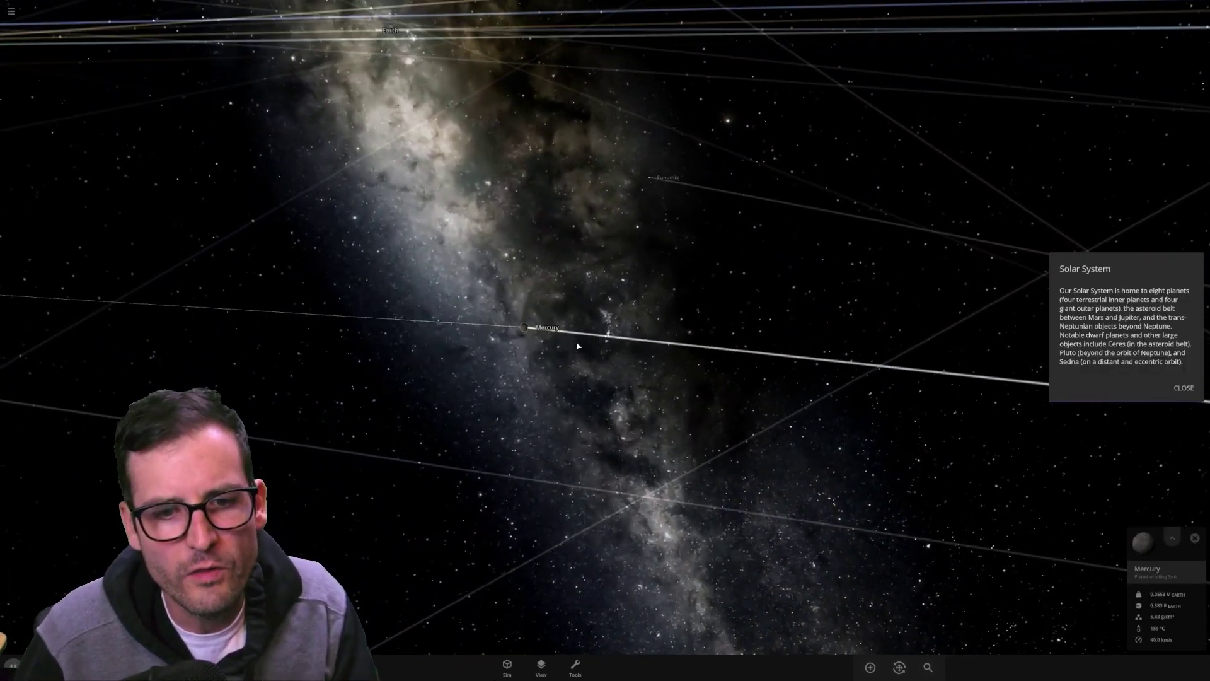
scroll(536, 339, up, 5)
drag(536, 342, 481, 330)
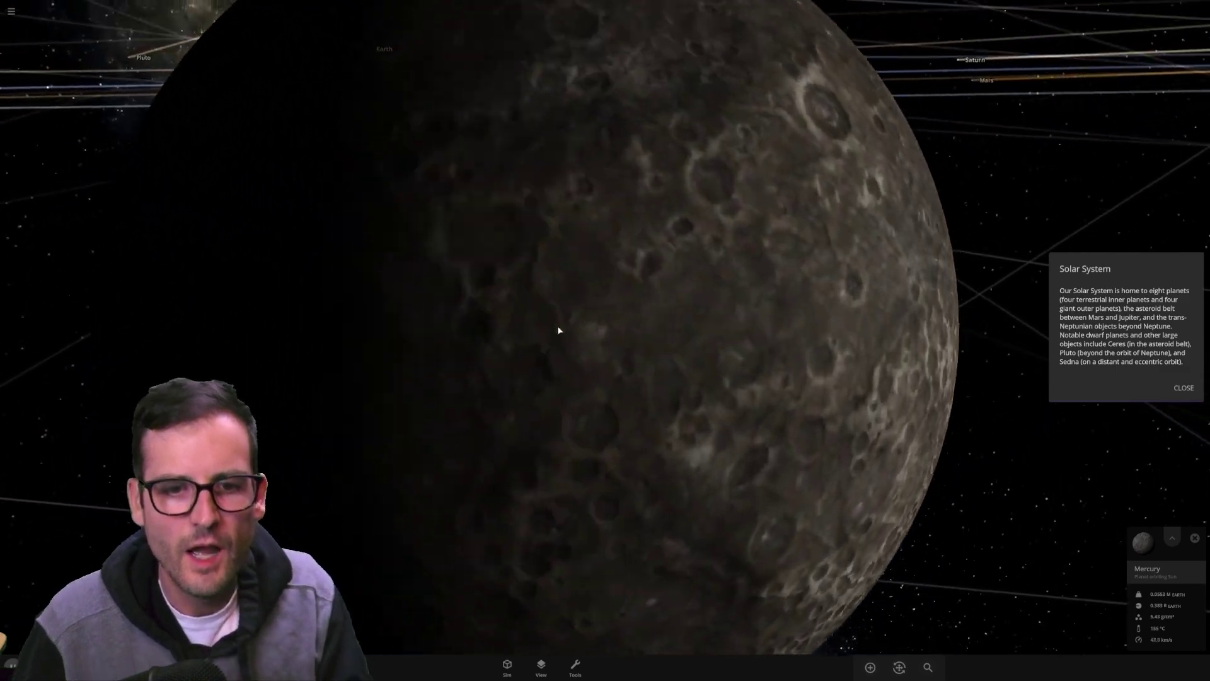
scroll(555, 330, down, 5)
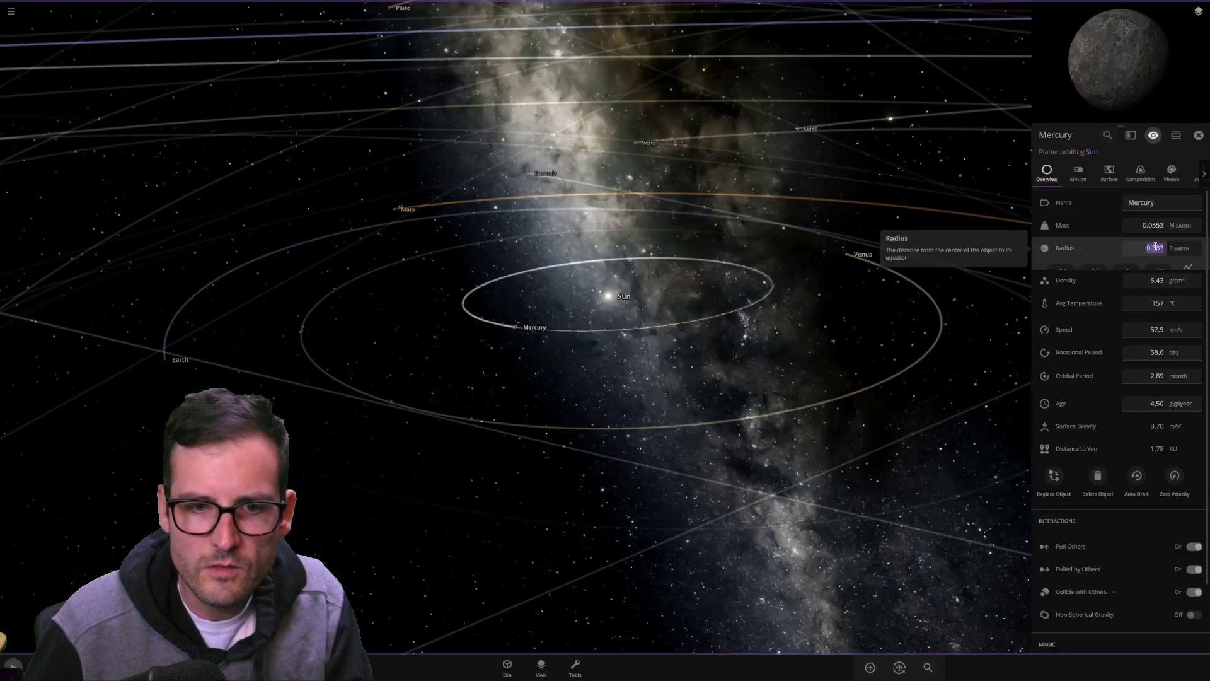
- Double Mercury's radius to 0.766 Earth radii and run the simulation
click(1145, 246)
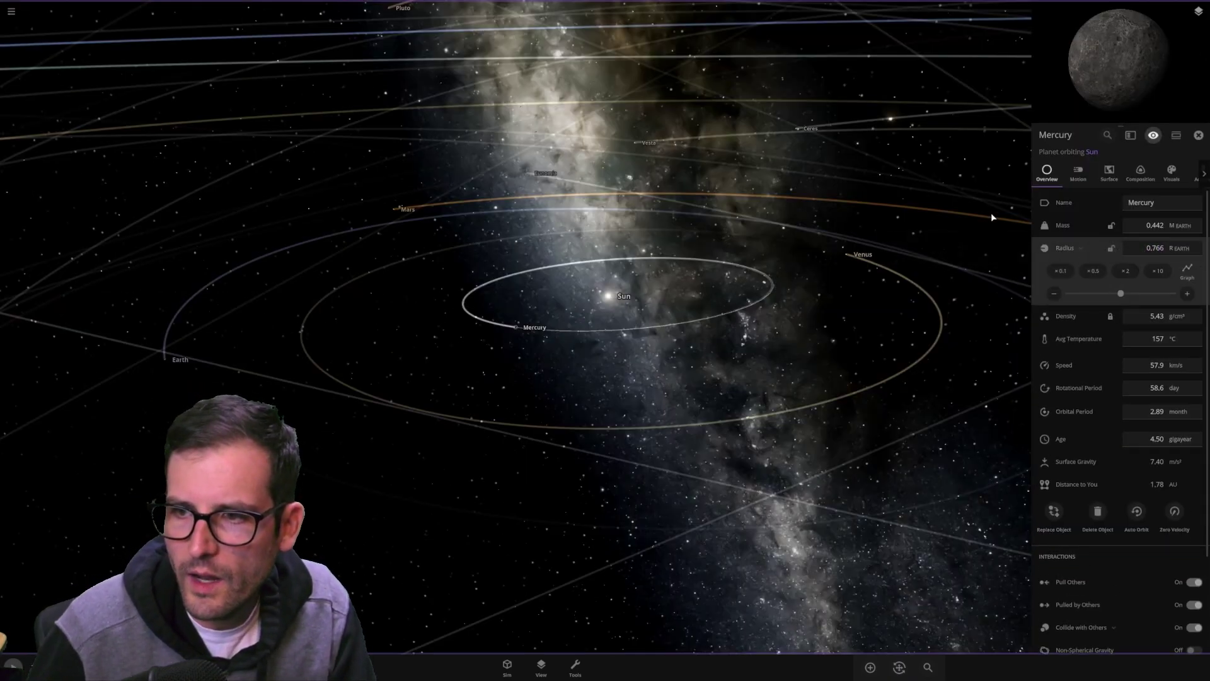
click(948, 246)
key(space)
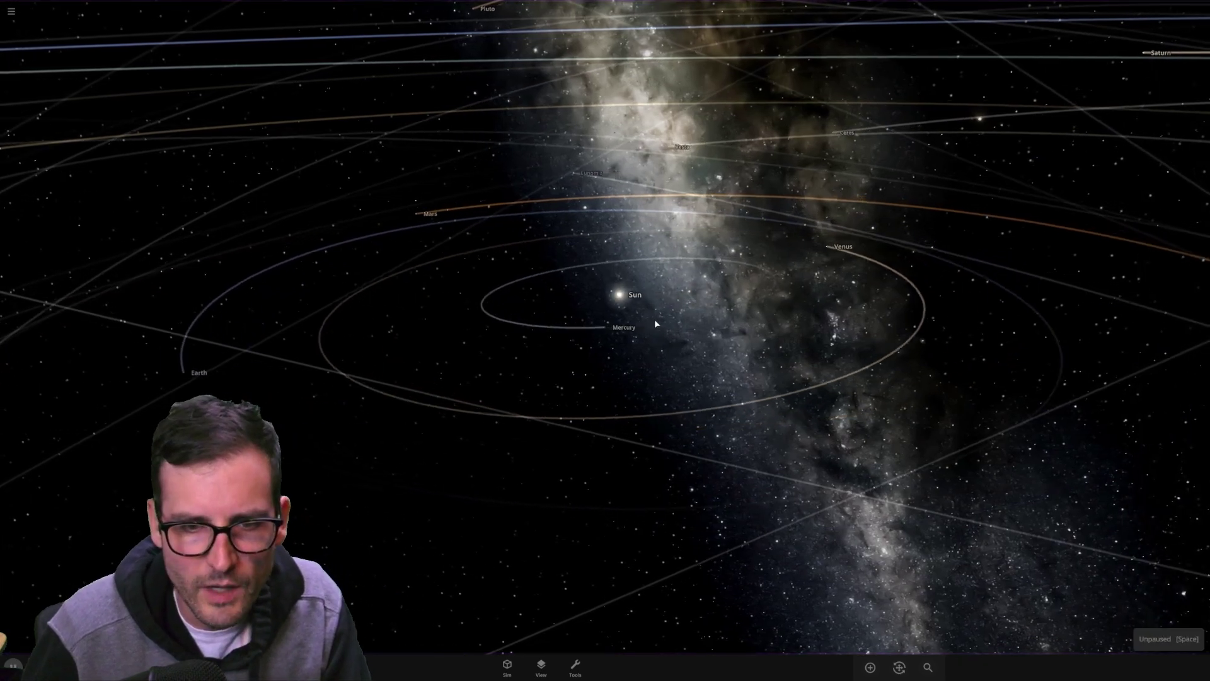
- Double Mercury's radius to 1.53 Earth radii and watch the inner planets' orbits around the Sun
drag(653, 324, 497, 347)
scroll(496, 347, down, 5)
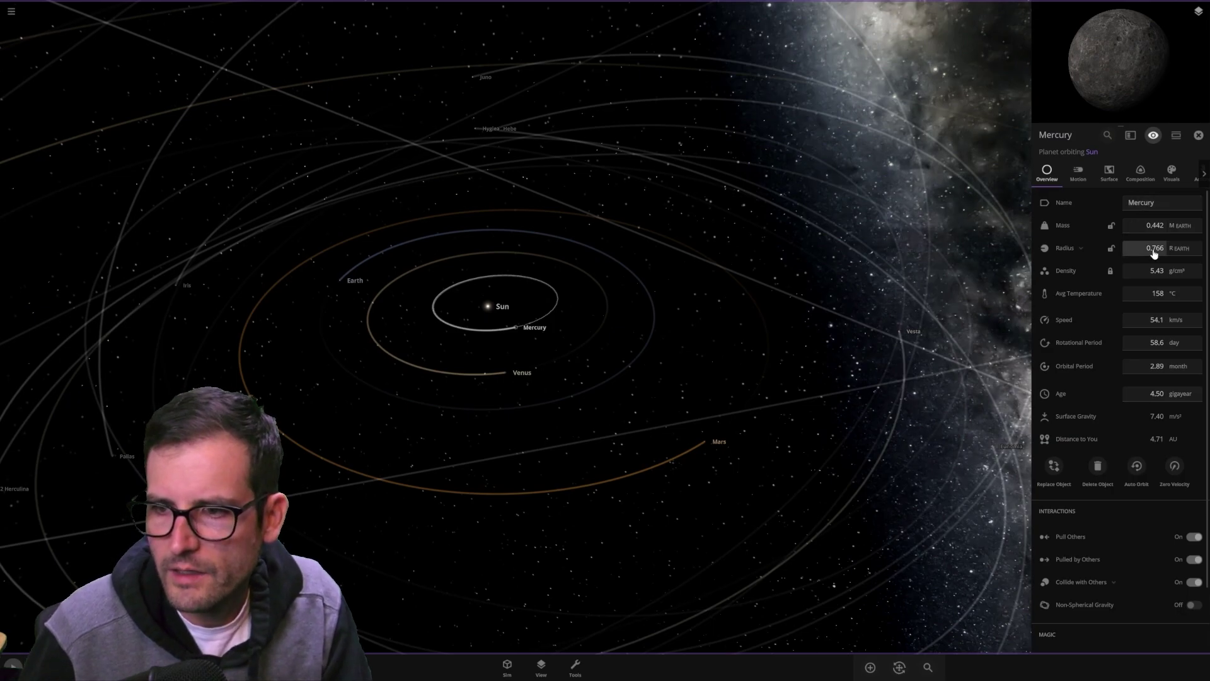
click(1154, 250)
click(523, 425)
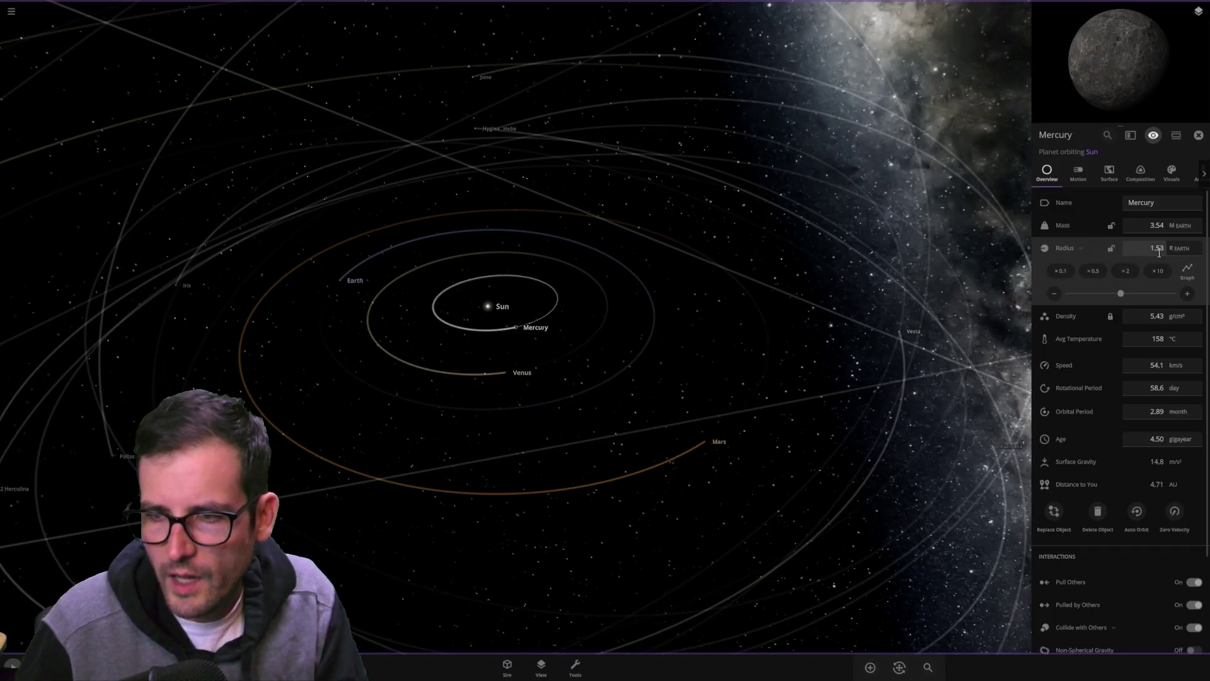
click(625, 336)
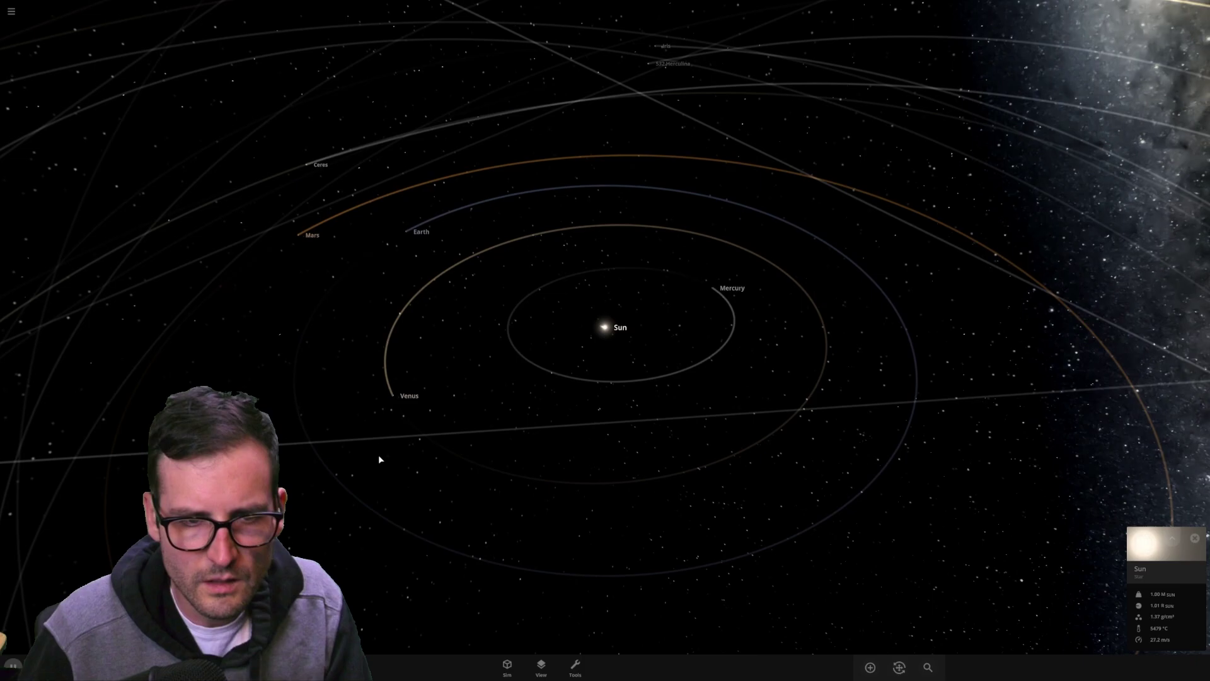
- Keep doubling Mercury's radius up to 1.12 Jupiter radii and check the inner orbits with the simulation running
drag(524, 315, 524, 341)
scroll(524, 341, down, 3)
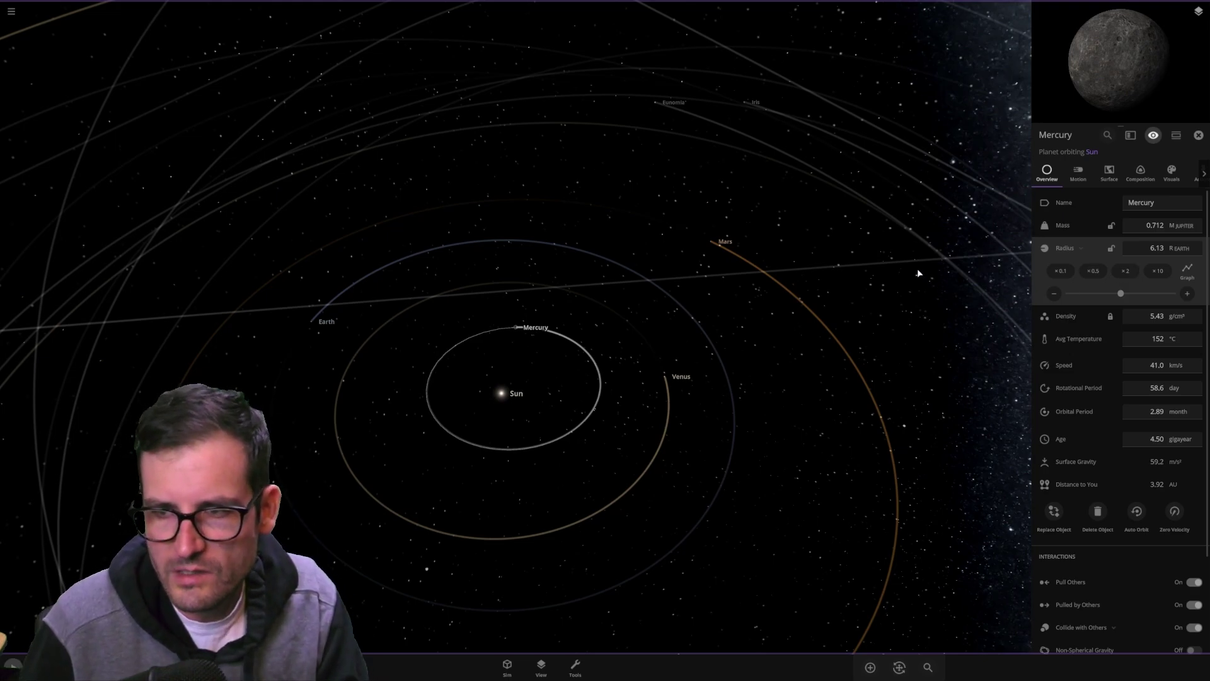
click(878, 233)
key(space)
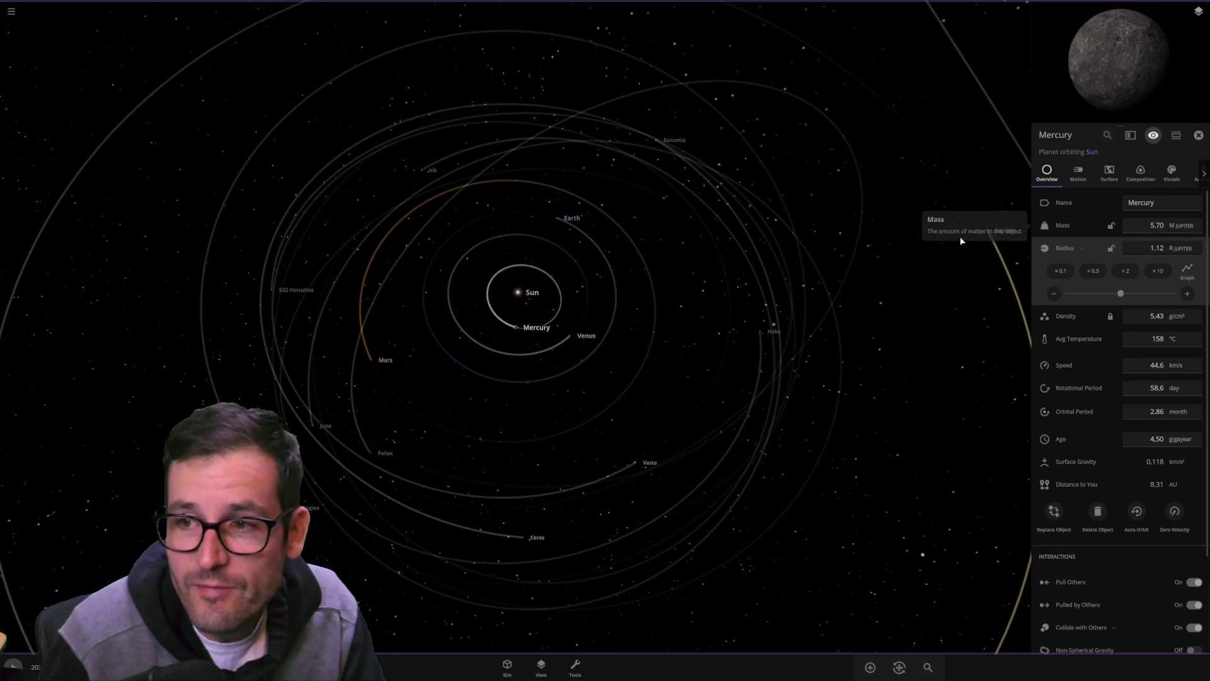
- Double Mercury's radius to 2.23 Jupiter radii and inspect the motion of the Sun and Mercury
scroll(529, 337, up, 10)
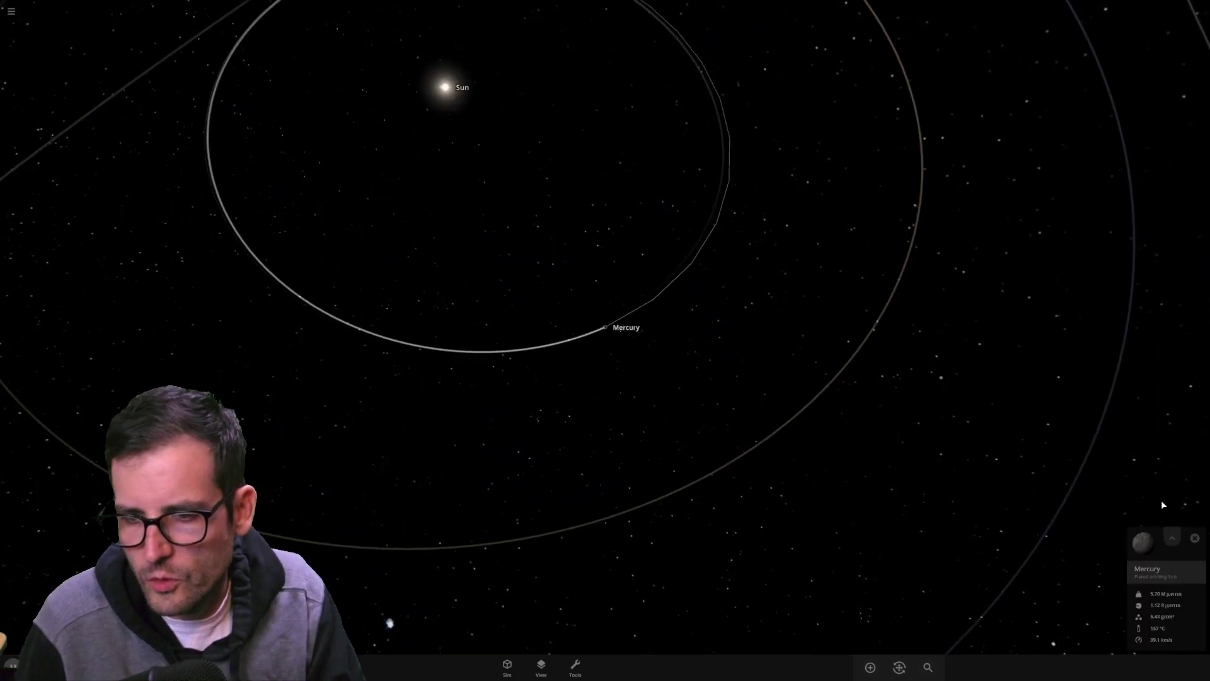
click(1172, 537)
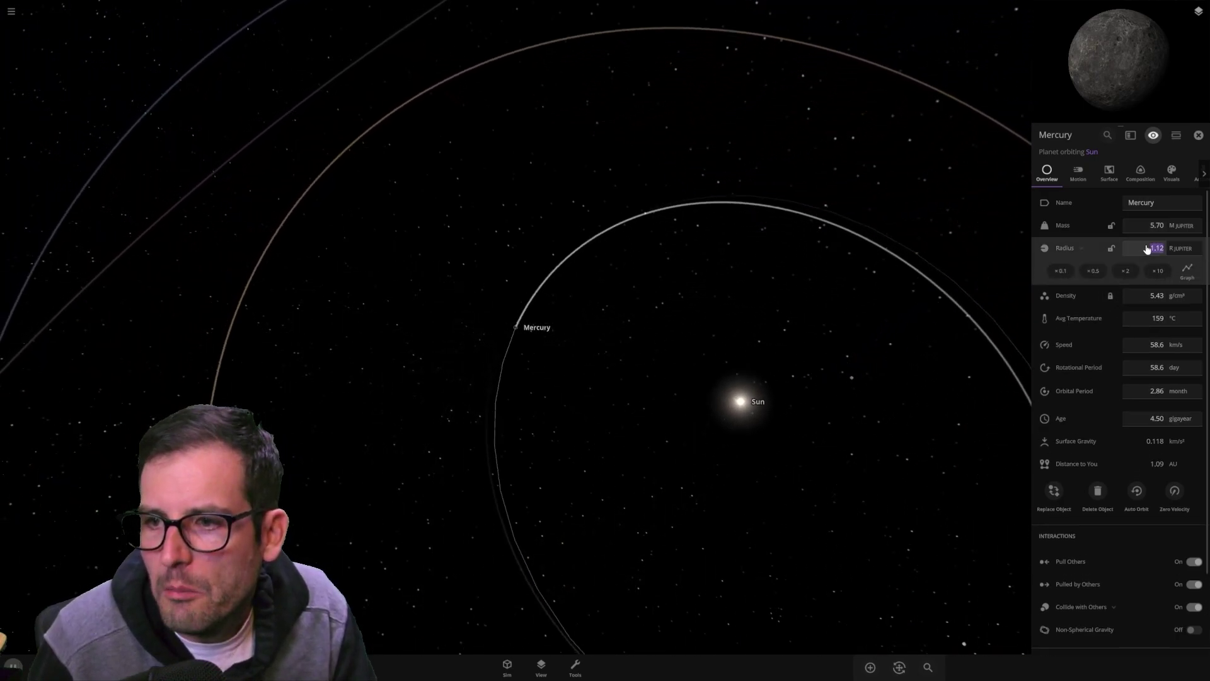
click(1126, 270)
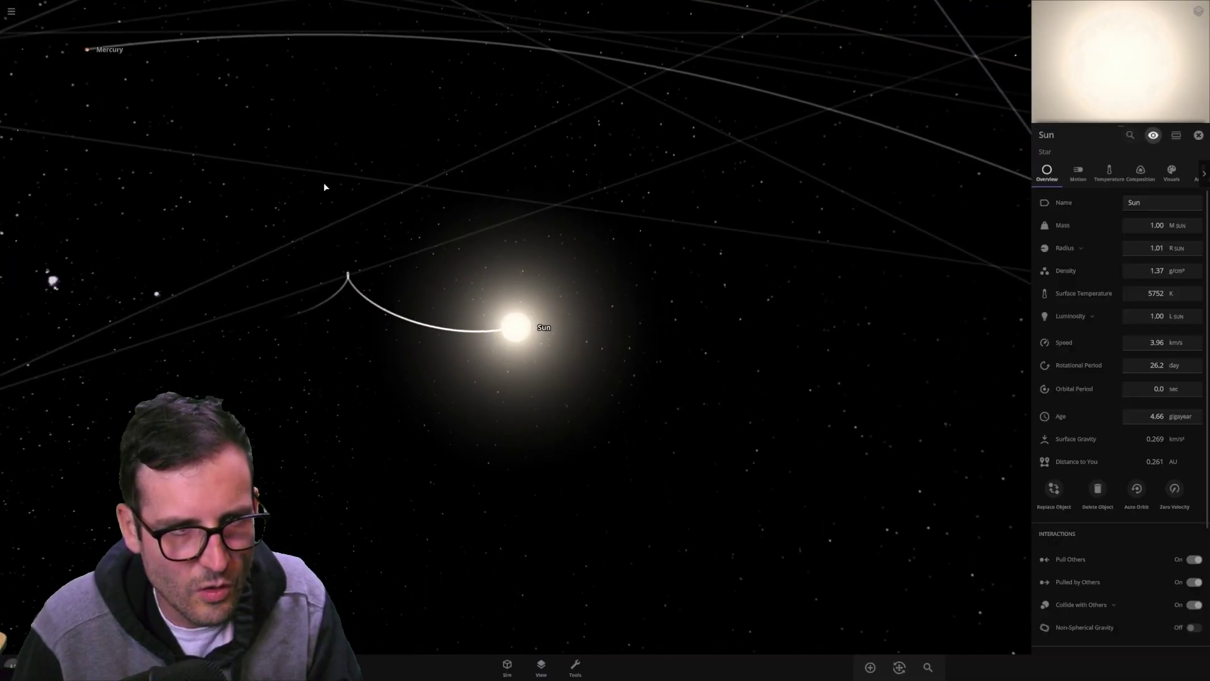
click(433, 114)
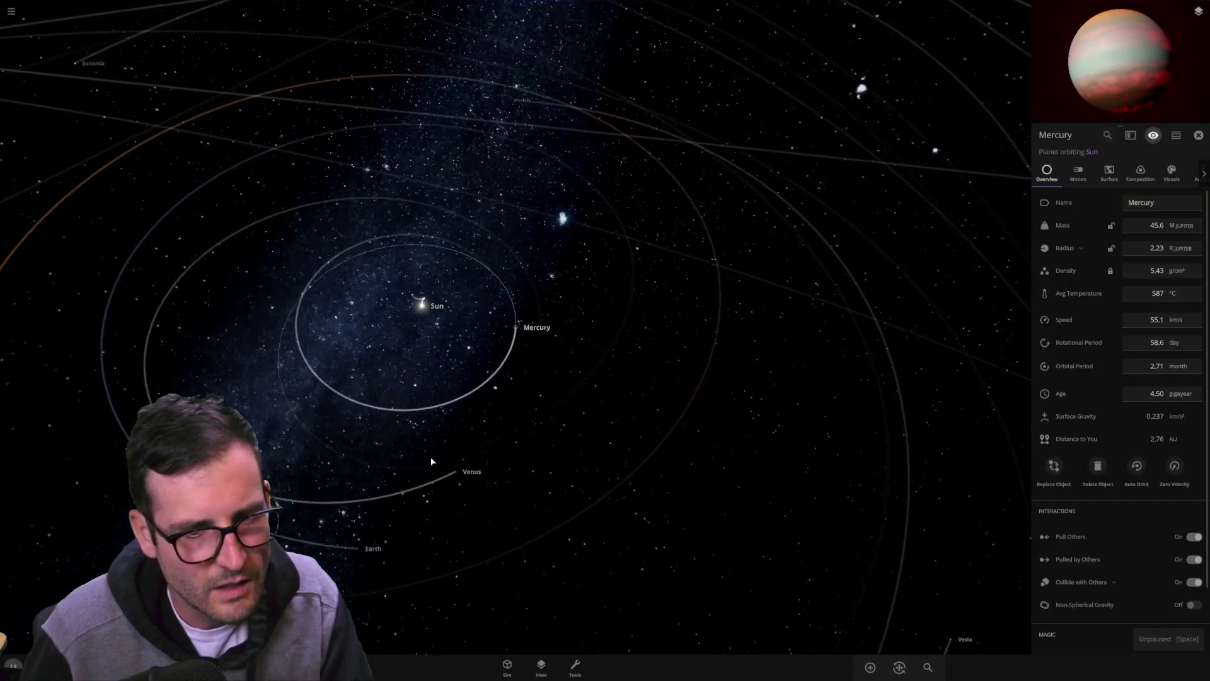
- Pause and resume the simulation at intervals to compare Venus's path with Mercury's orbit
key(space)
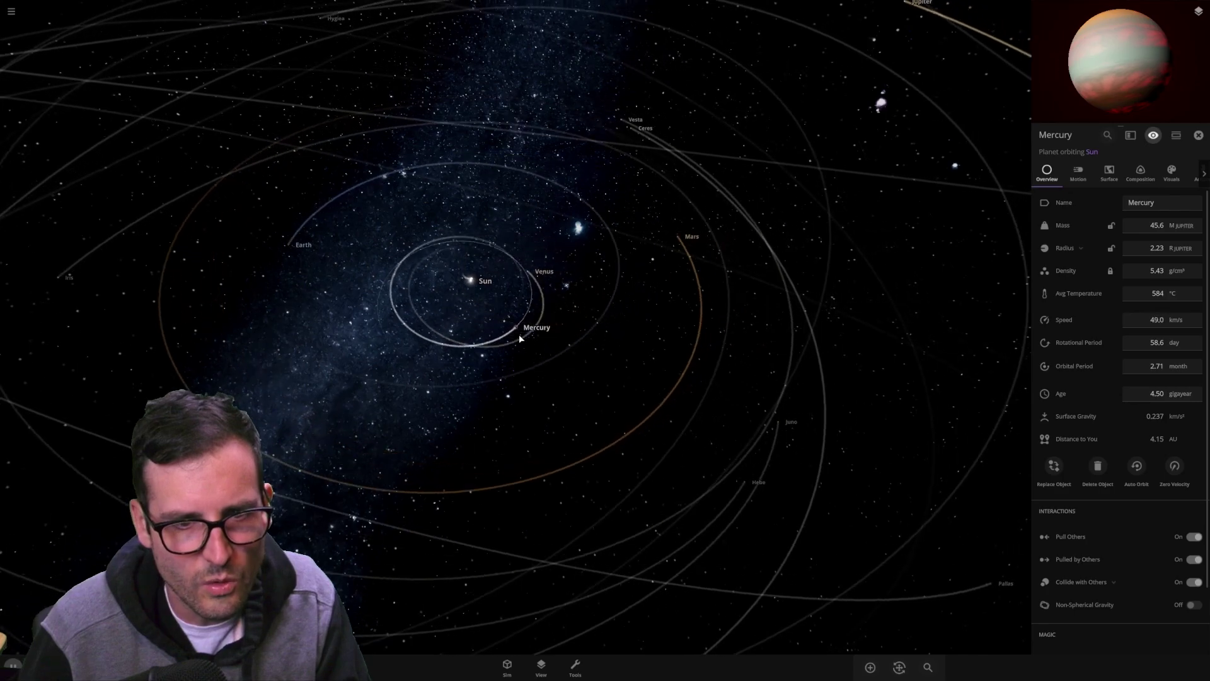
key(space)
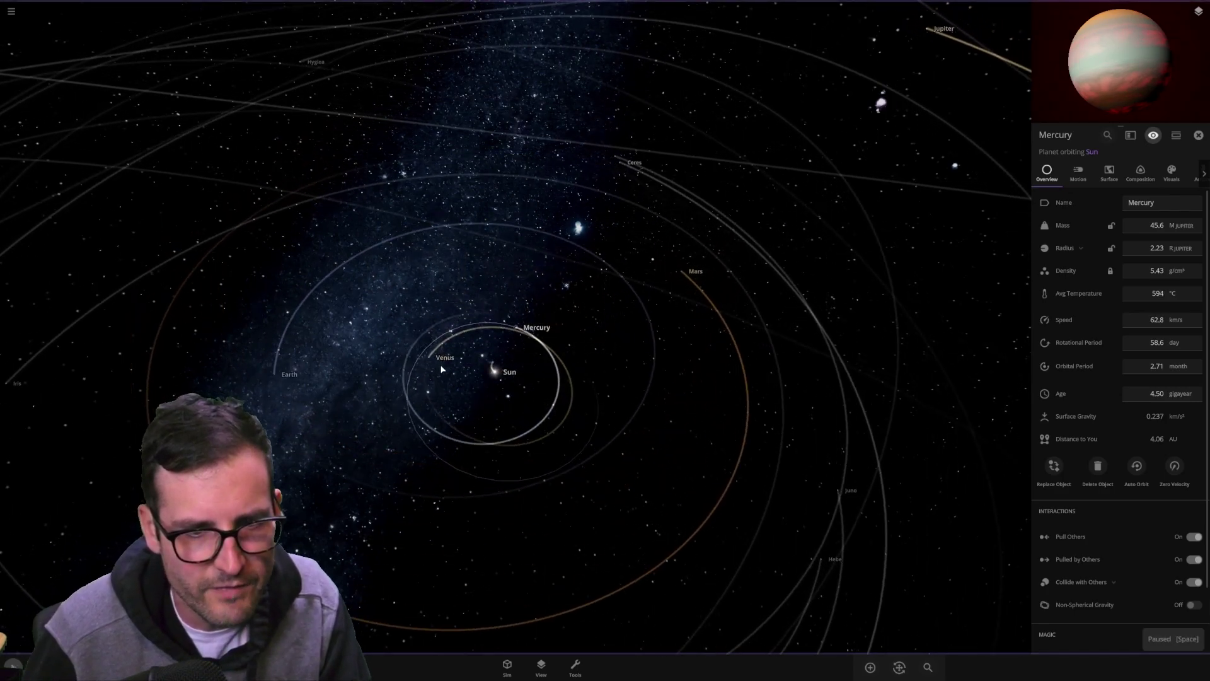
key(space)
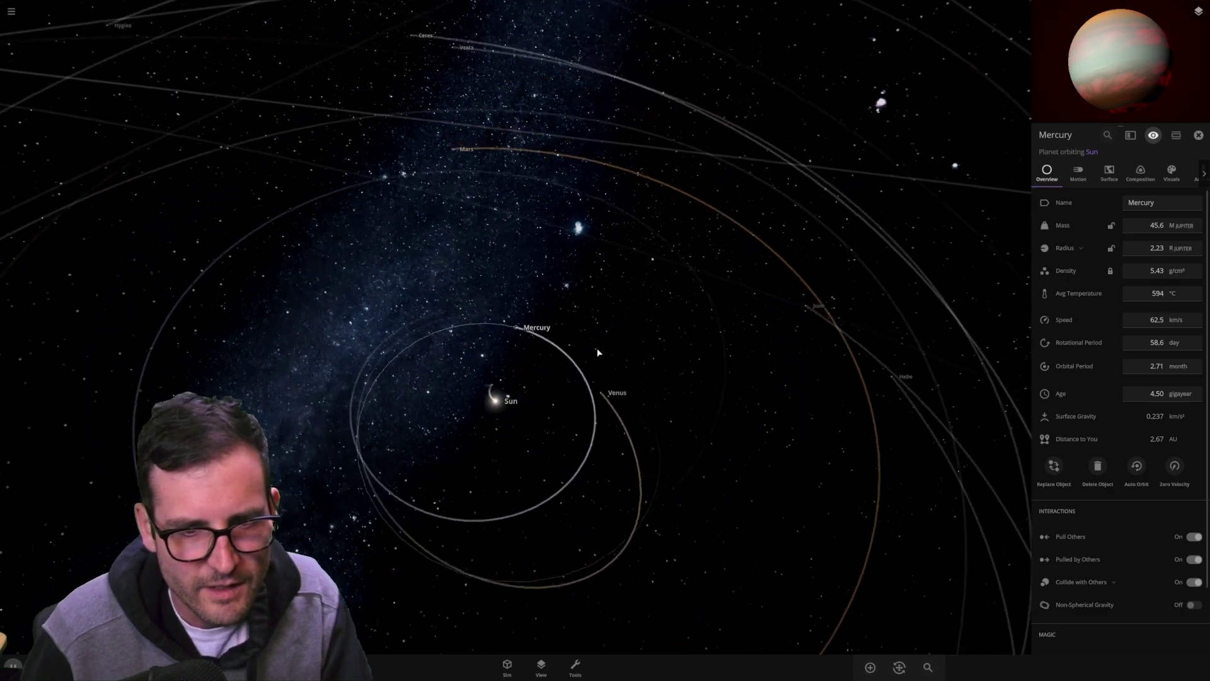
key(space)
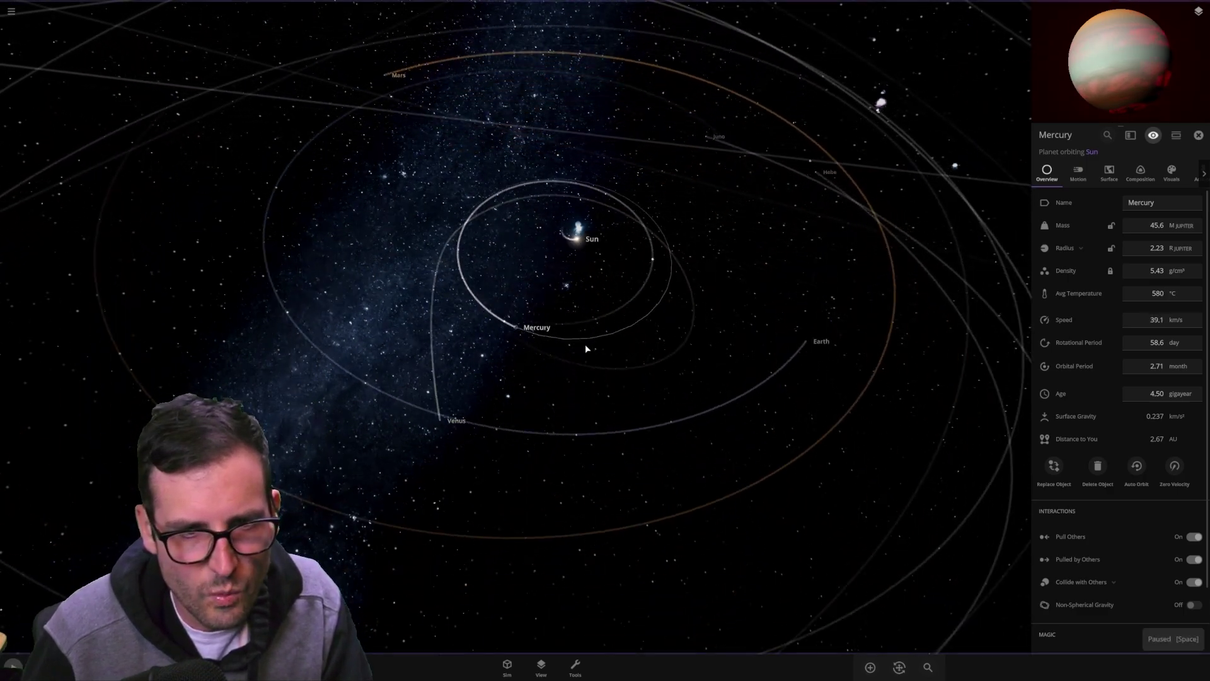
- Examine Venus's trajectory relative to the orbital plane from above and edge-on, running the simulation in short bursts
scroll(417, 411, down, 3)
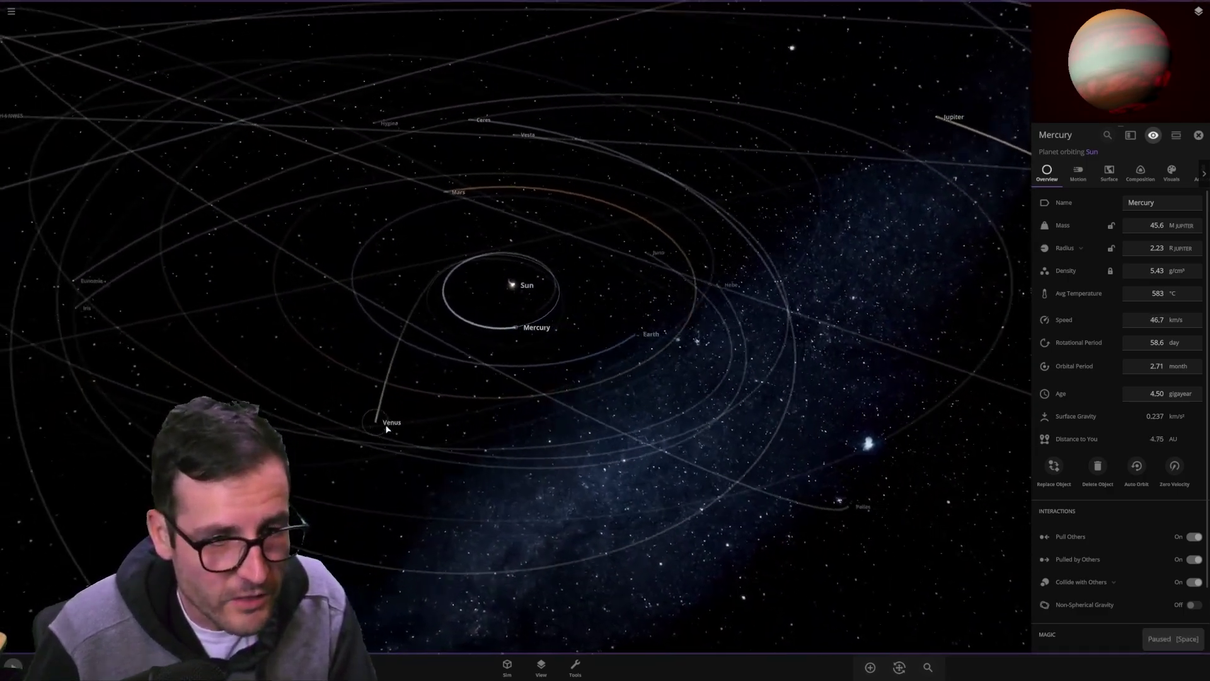
key(space)
drag(415, 497, 421, 419)
key(space)
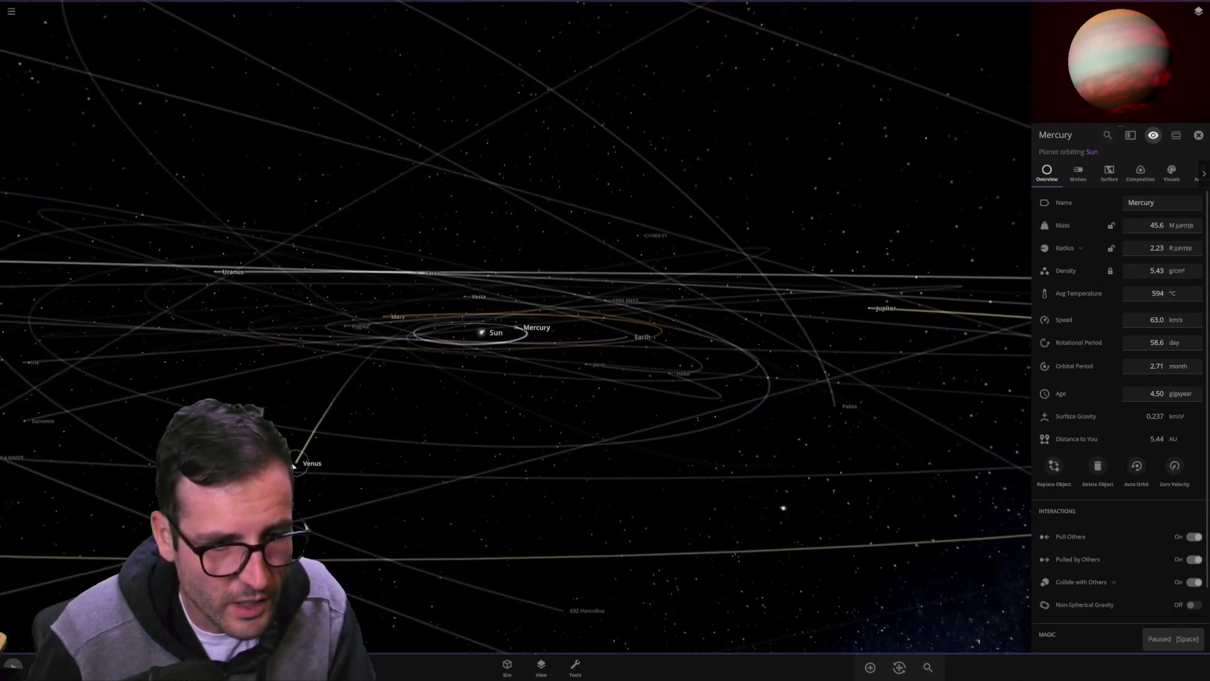
click(411, 498)
key(space)
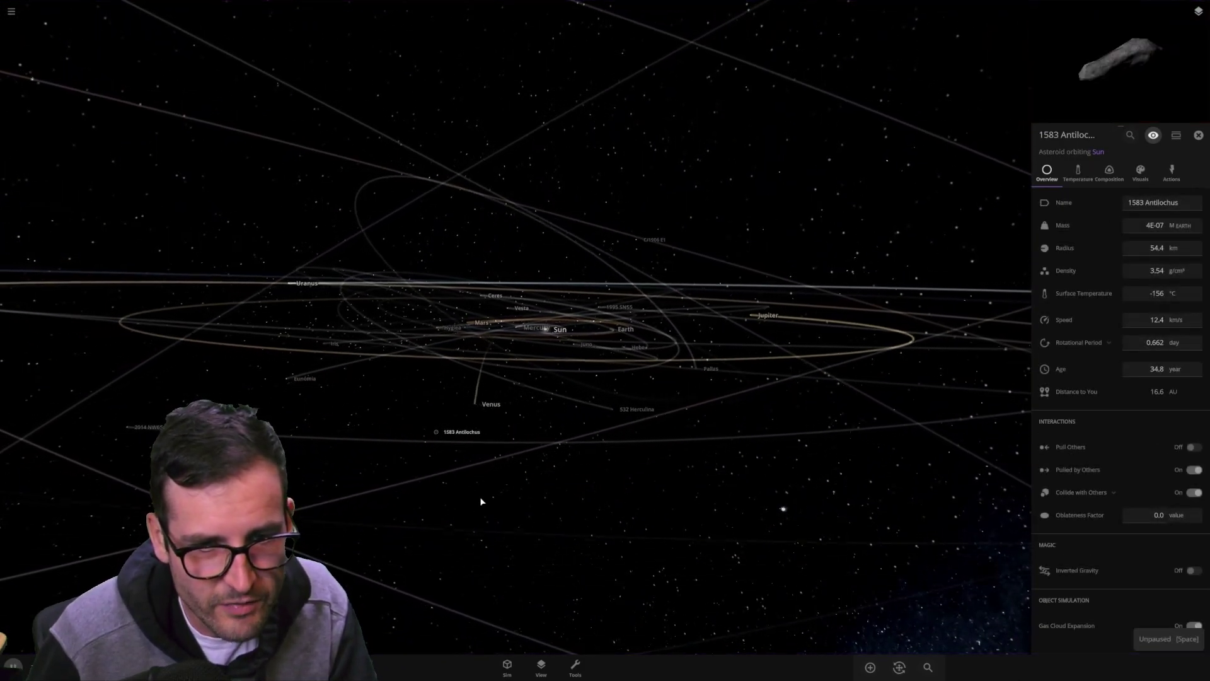
- Trace Venus's trajectory relative to the orbits of the outer planets and distant dwarf planets
drag(559, 366, 552, 413)
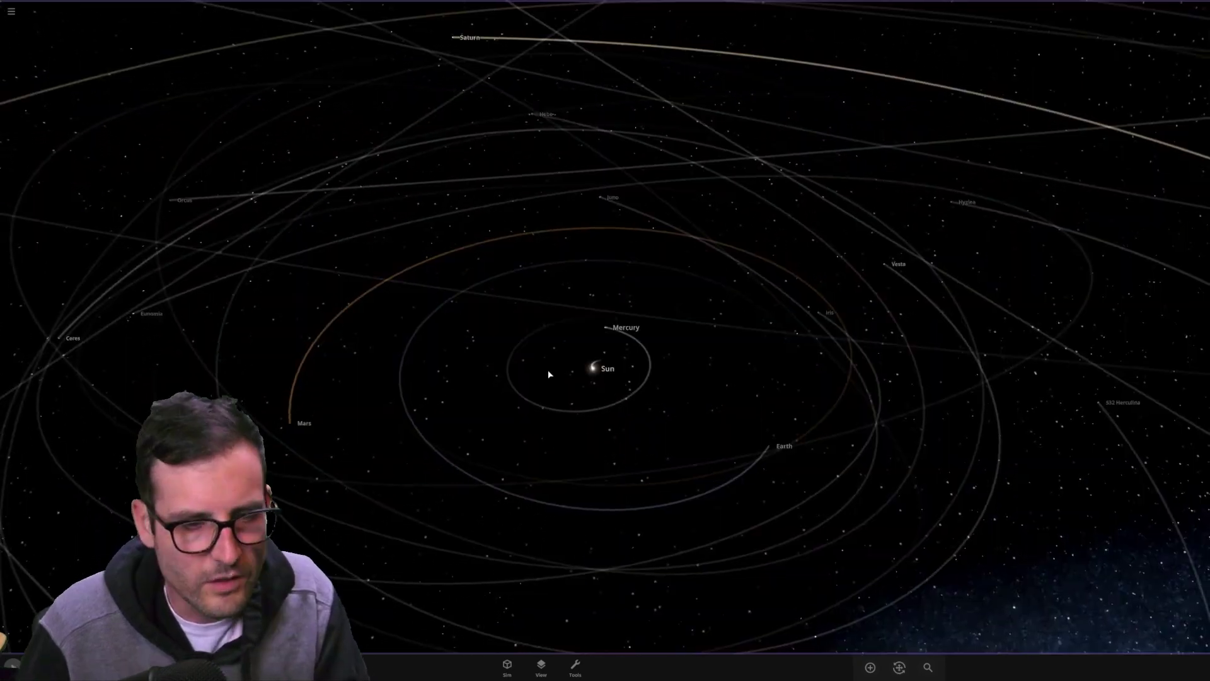
scroll(622, 372, down, 1)
scroll(622, 373, down, 2)
mouse_move(626, 345)
mouse_down()
mouse_move(641, 358)
mouse_move(647, 337)
mouse_up()
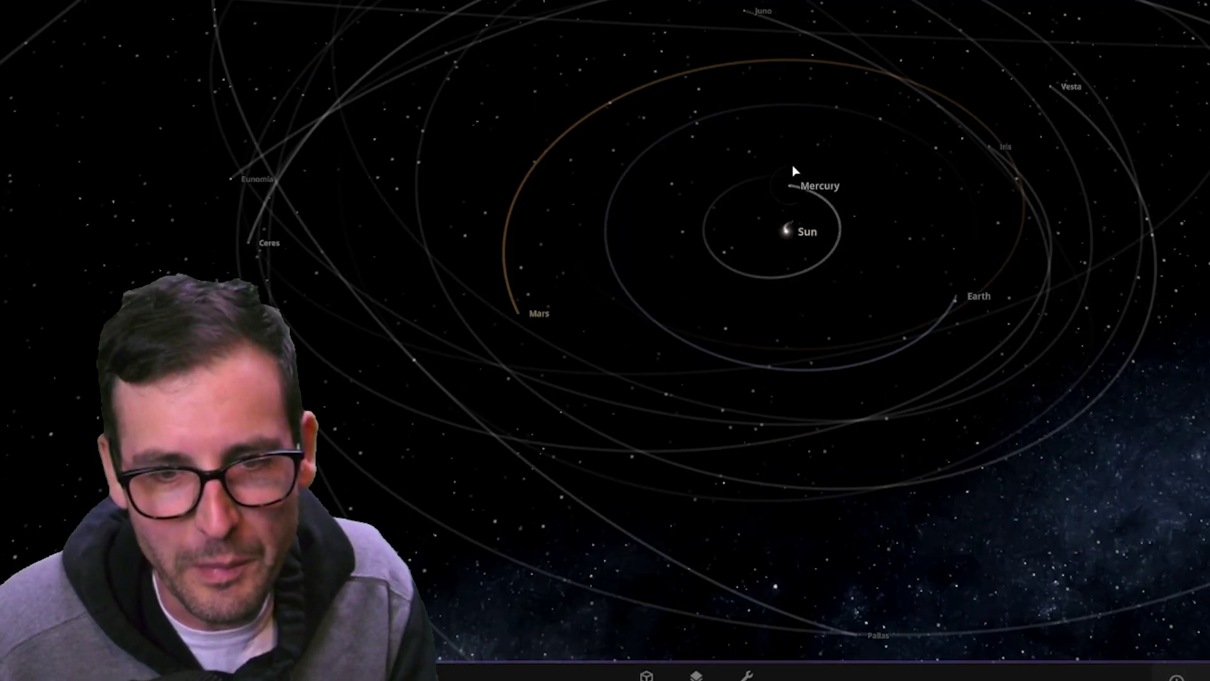
scroll(918, 189, down, 5)
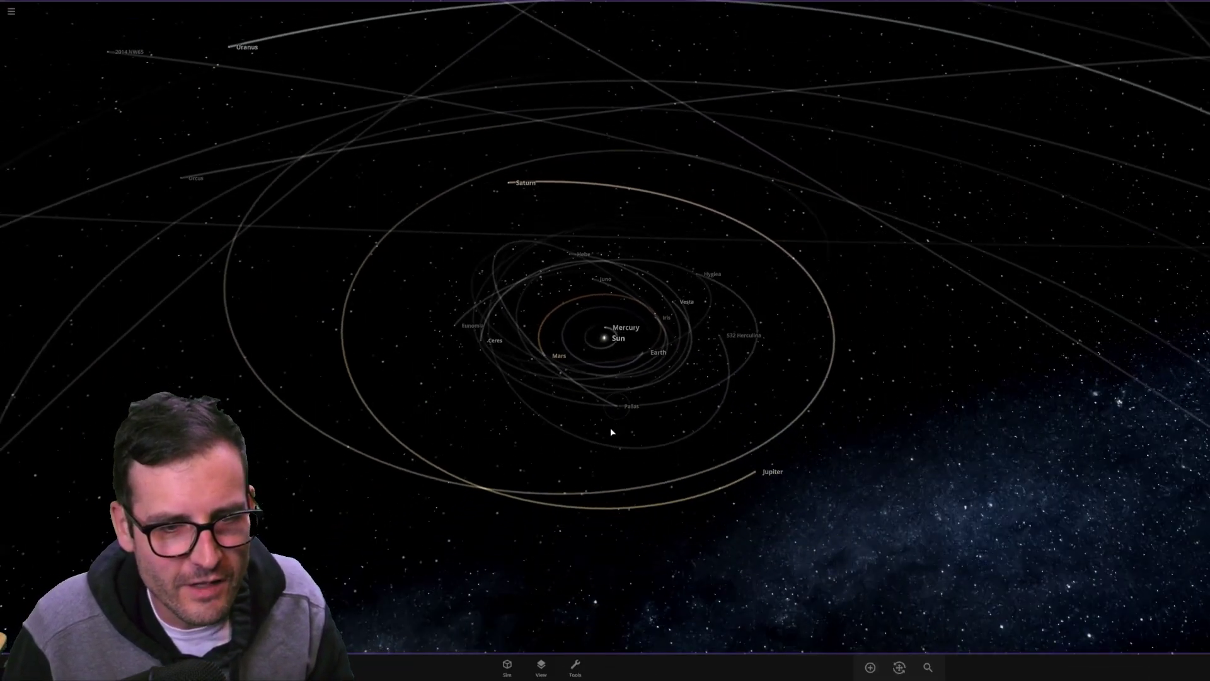
scroll(606, 435, down, 6)
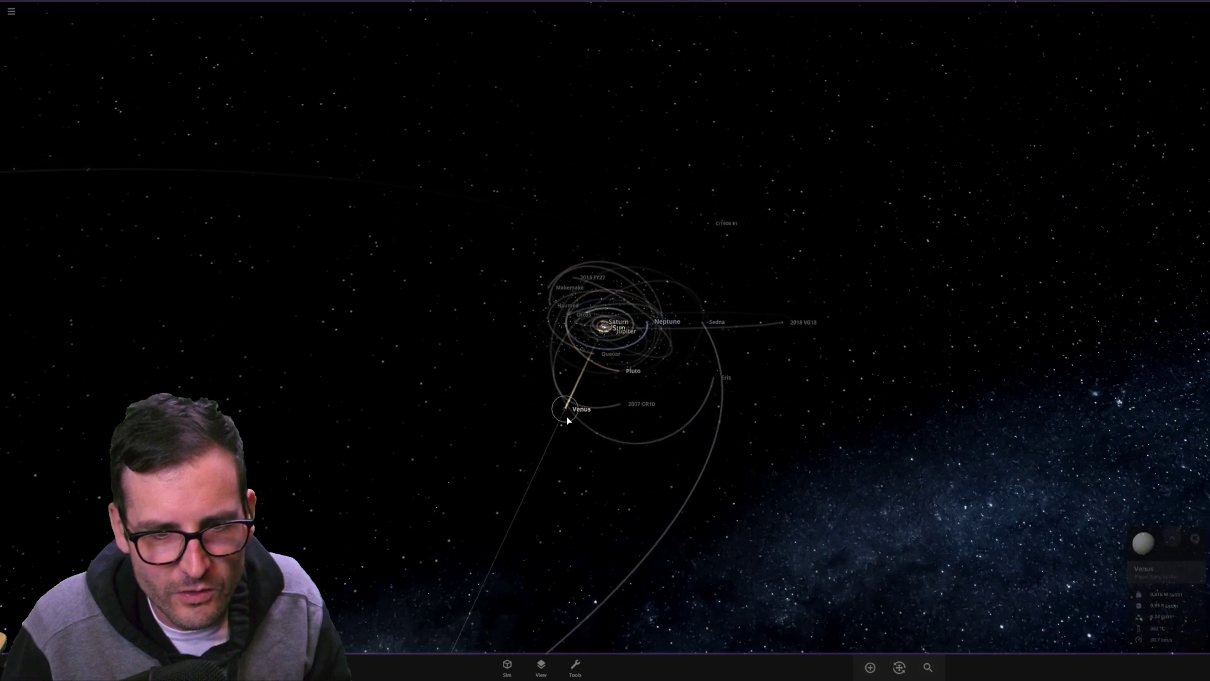
scroll(586, 327, up, 8)
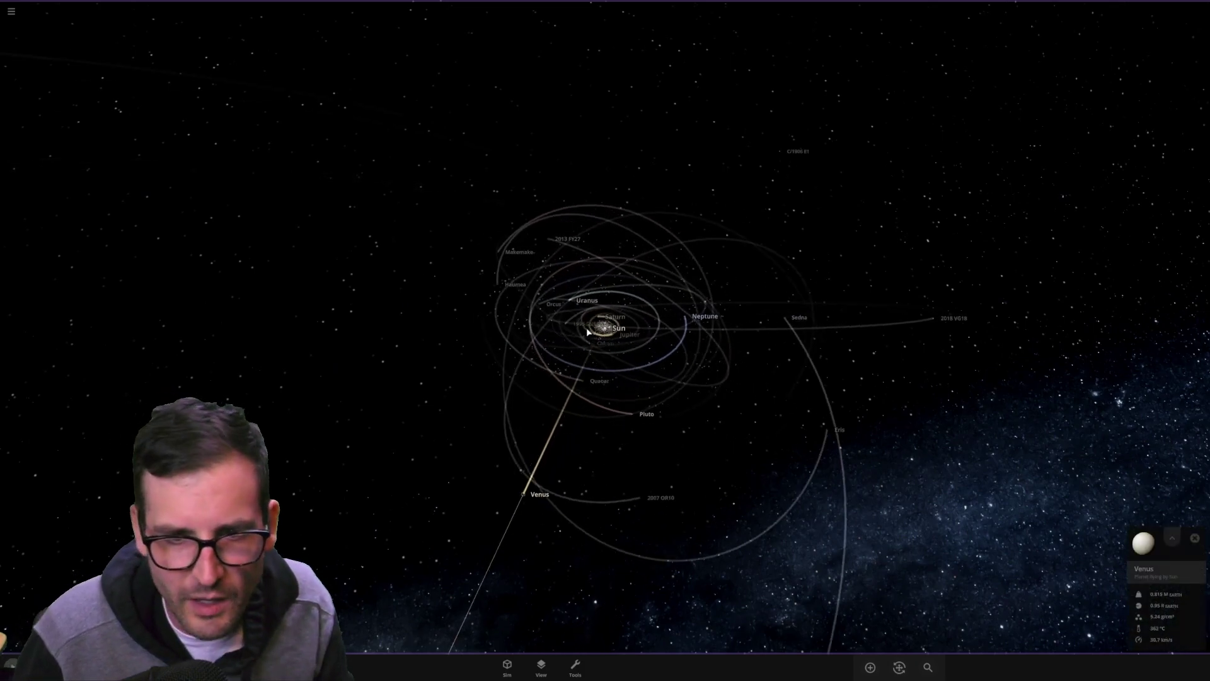
scroll(586, 328, down, 3)
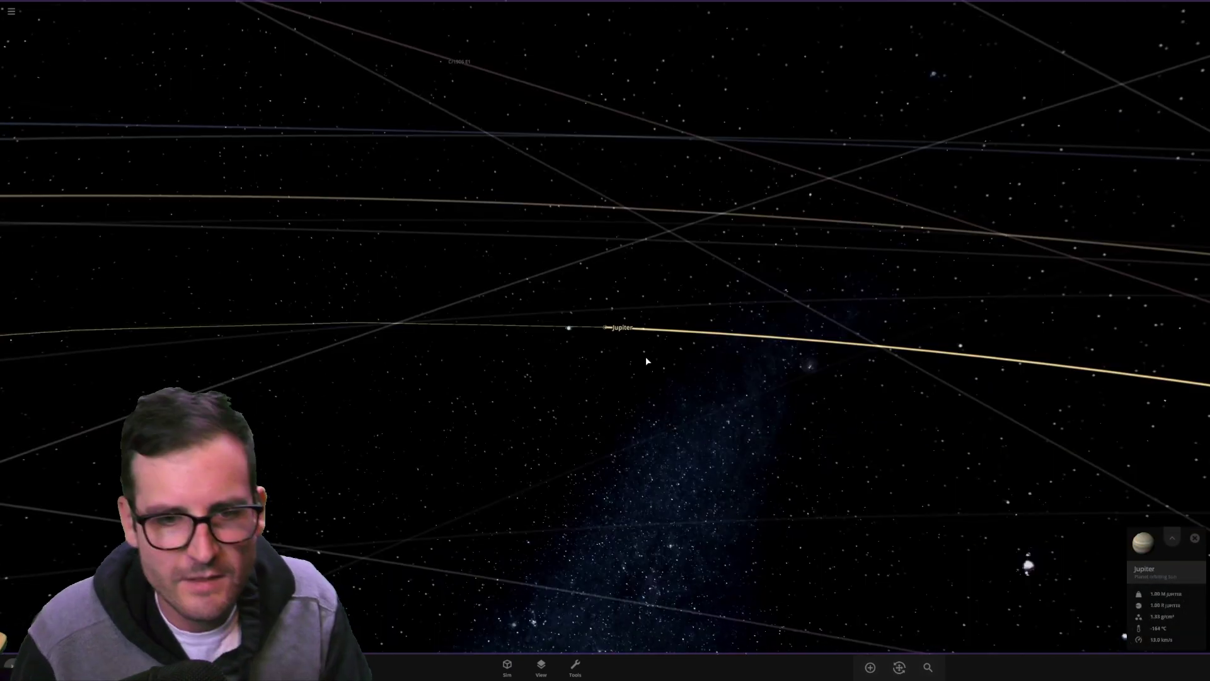
- Inspect Jupiter and its orbit, and reduce its radius by halves to 5.49 Earth radii
drag(645, 357, 613, 432)
scroll(614, 429, down, 10)
scroll(615, 425, up, 10)
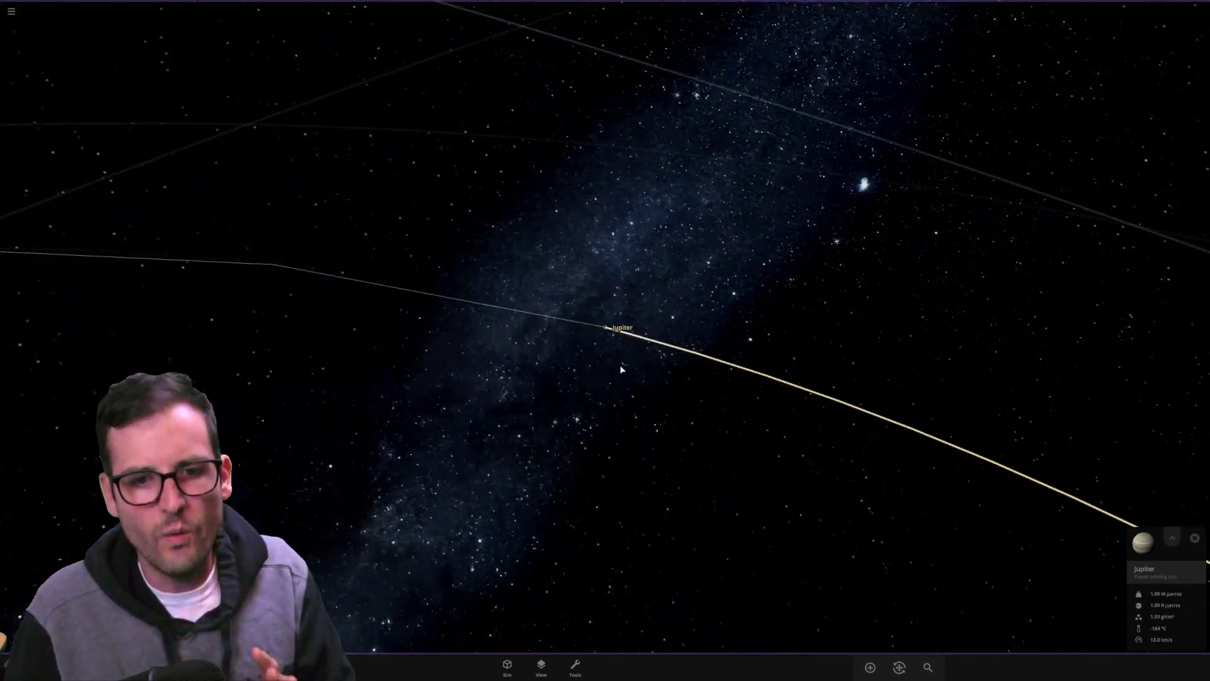
scroll(620, 364, up, 3)
scroll(622, 362, down, 3)
drag(597, 362, 676, 358)
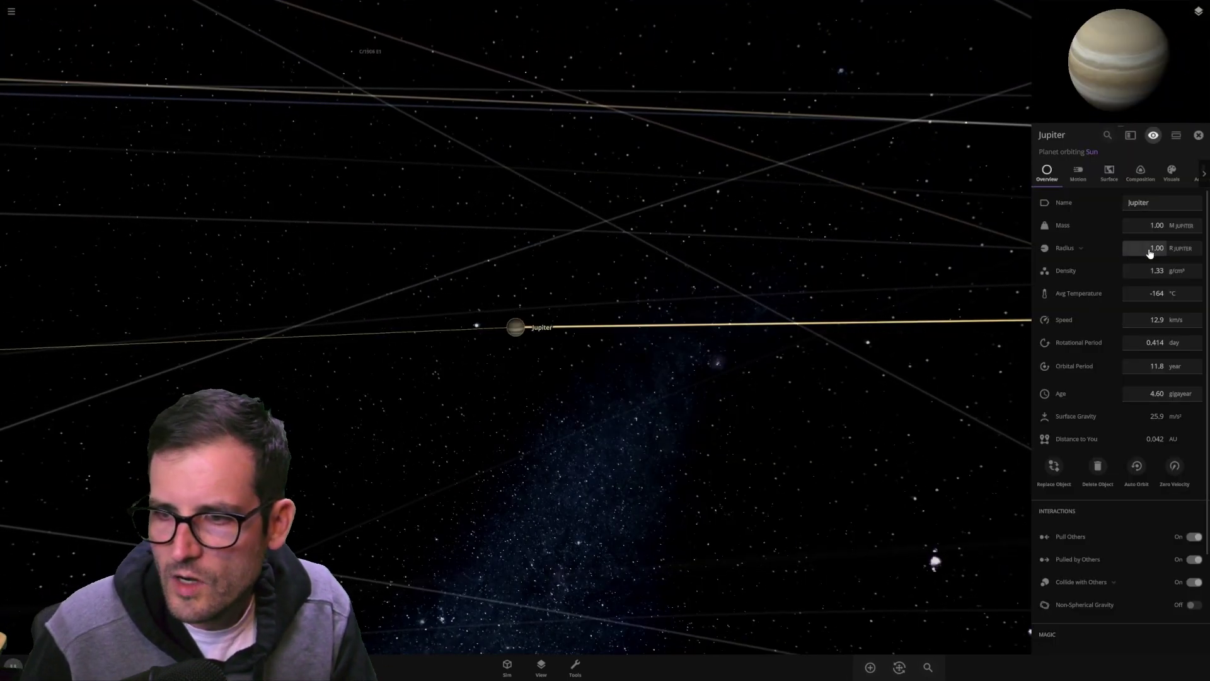
click(1149, 250)
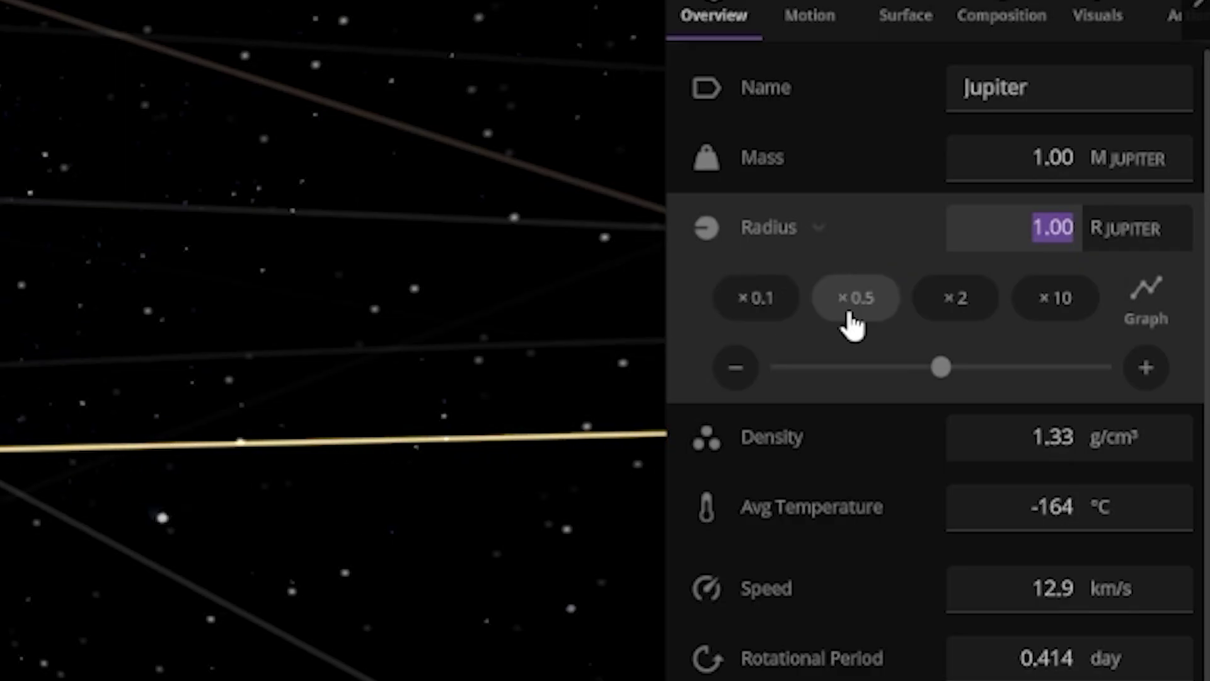
click(884, 314)
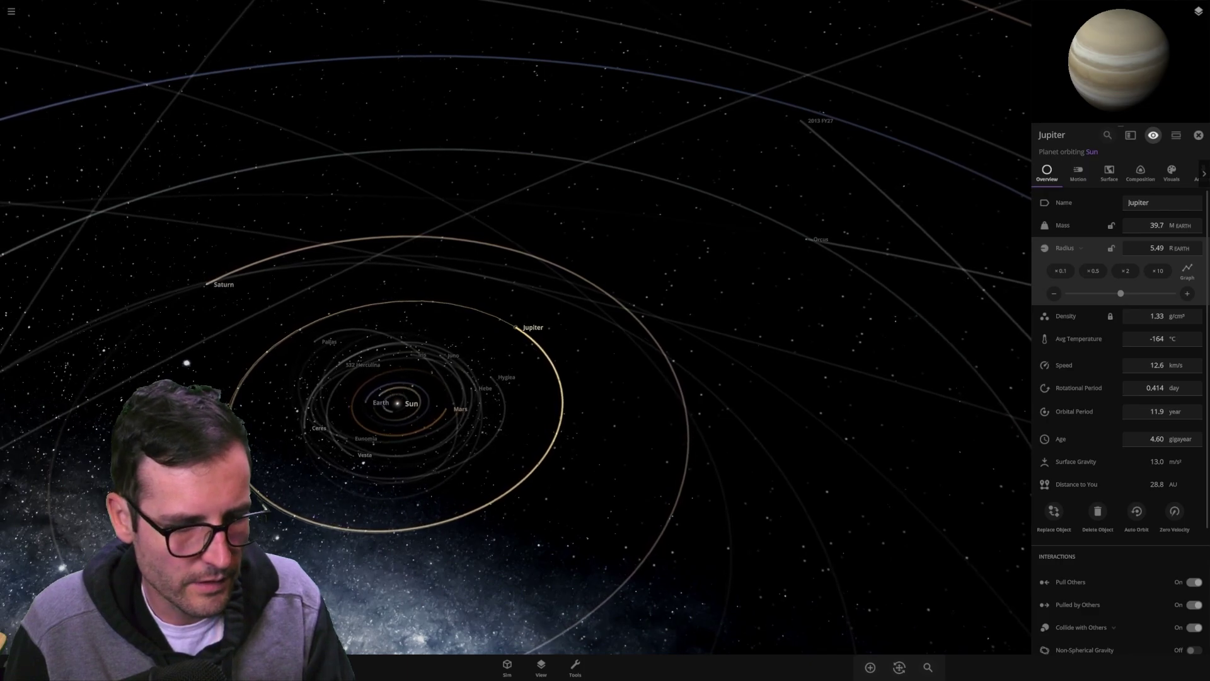
- Keep halving Jupiter's radius down to 1.07E-06 mm, running the simulation between reductions
key(space)
key(space)
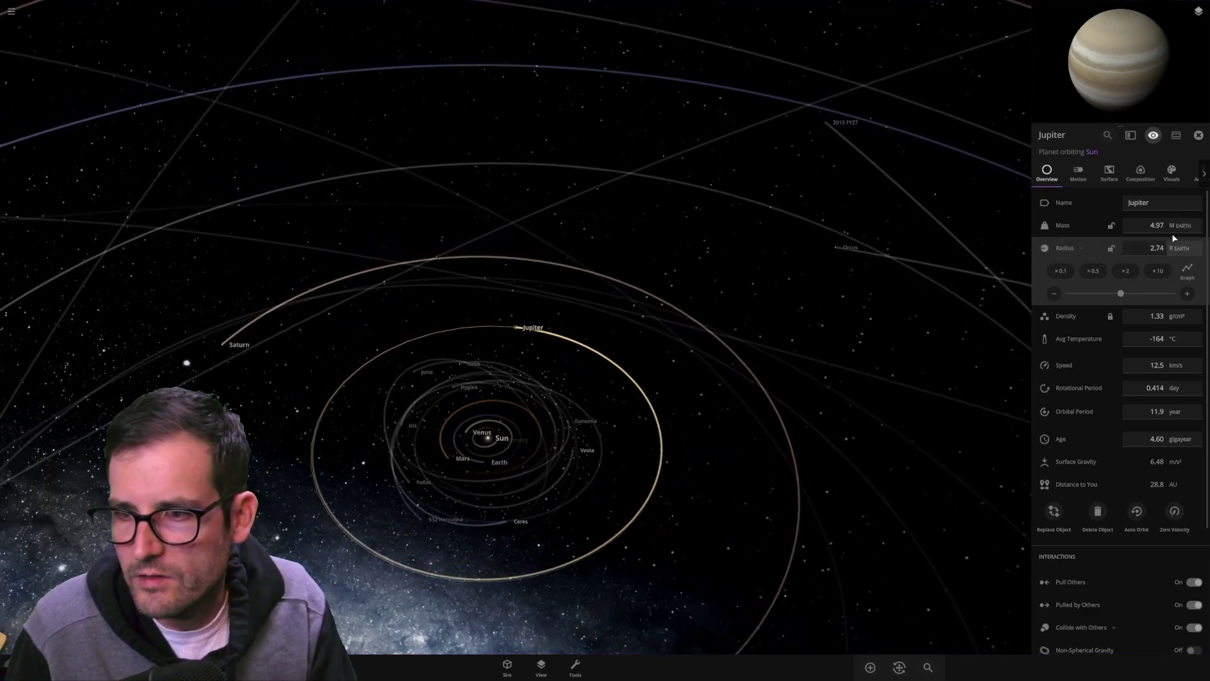
click(1094, 272)
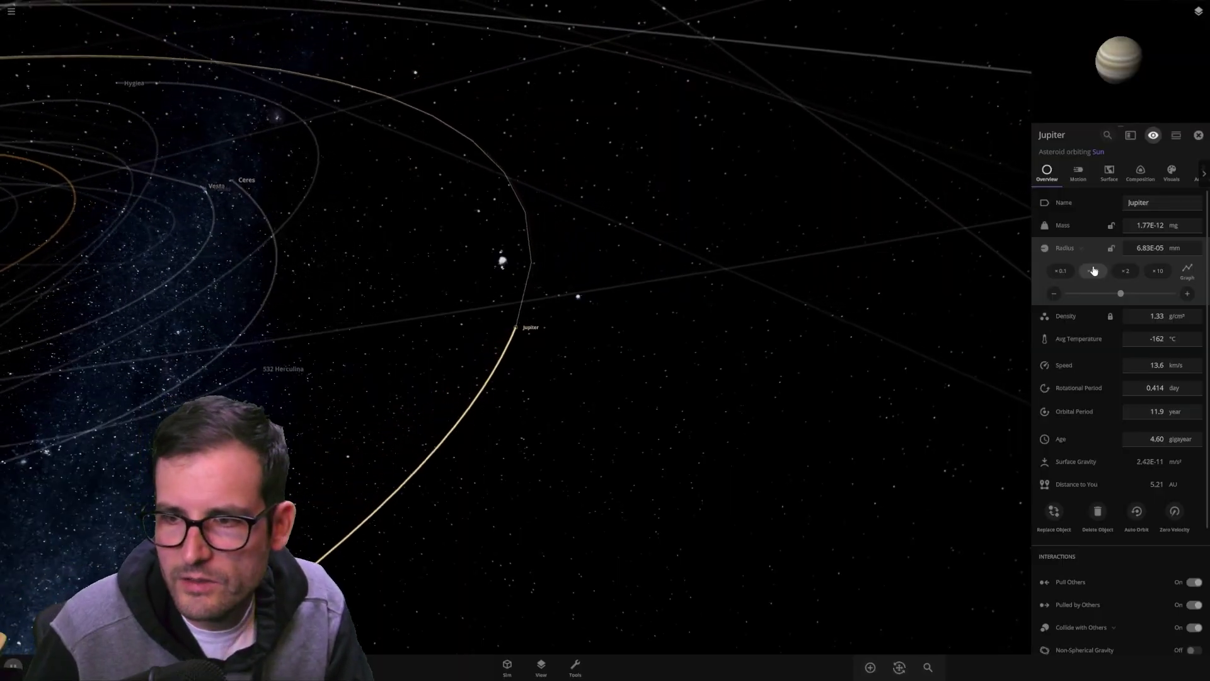
scroll(490, 327, down, 8)
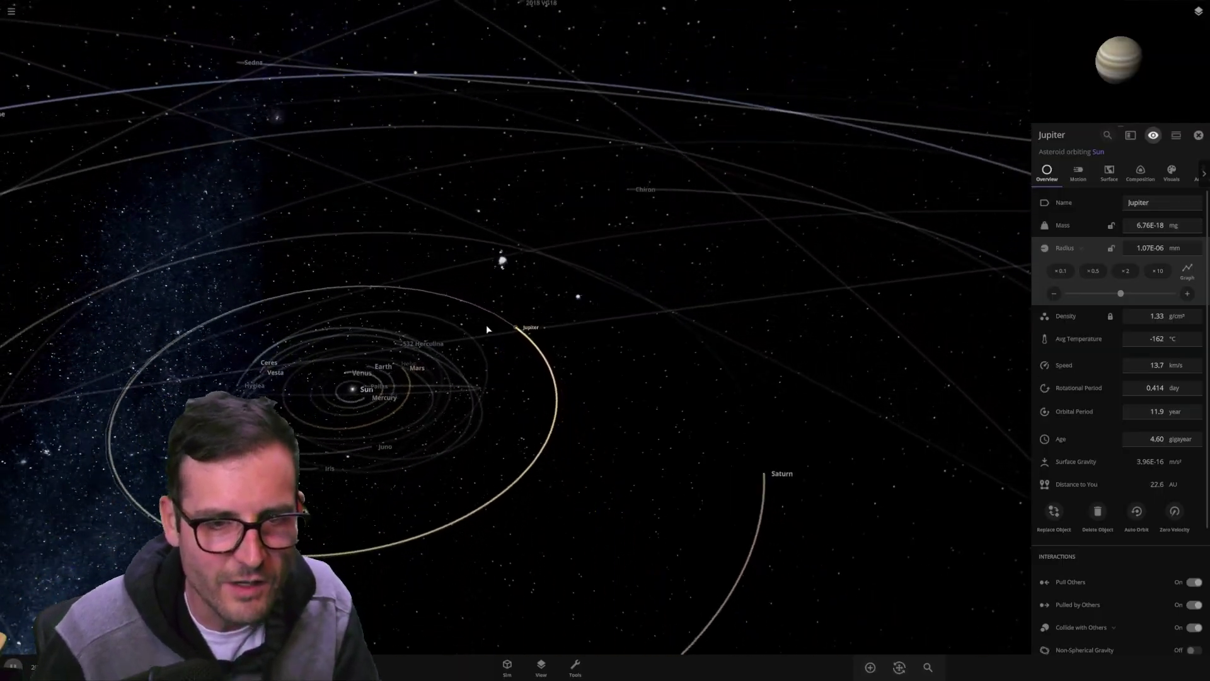
- Observe the asteroid belt and planetary orbits around the shrunken Jupiter, and pause the simulation
click(573, 403)
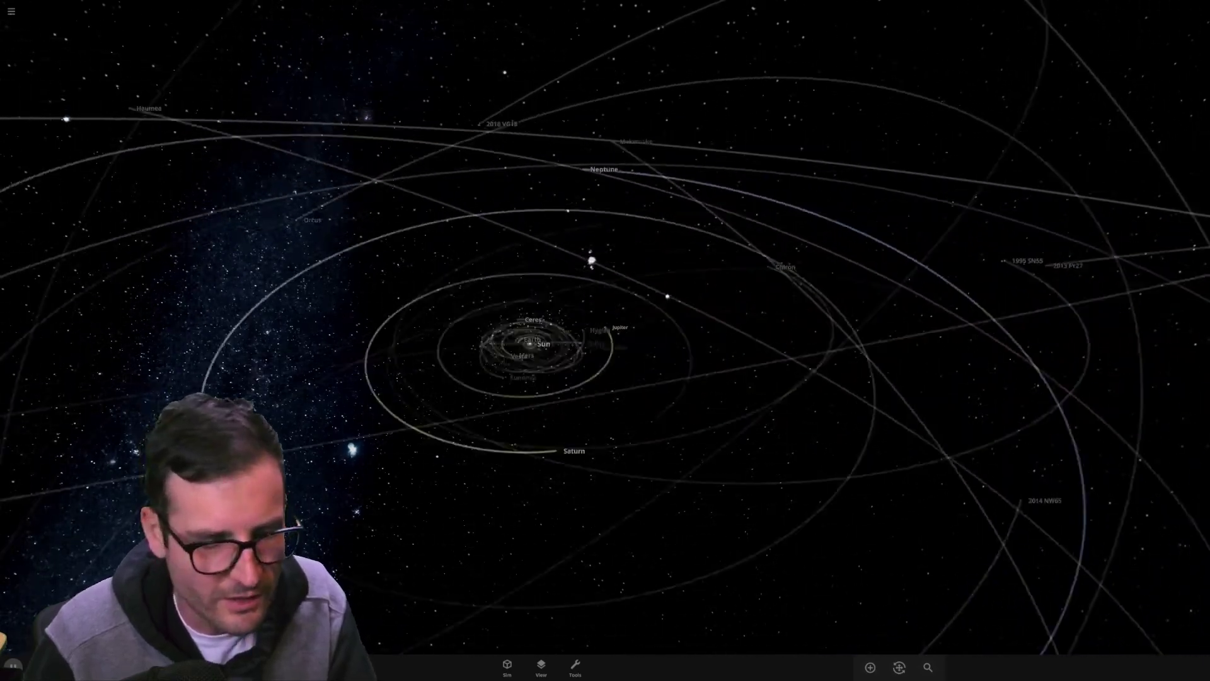
scroll(536, 445, up, 4)
scroll(535, 444, down, 2)
key(space)
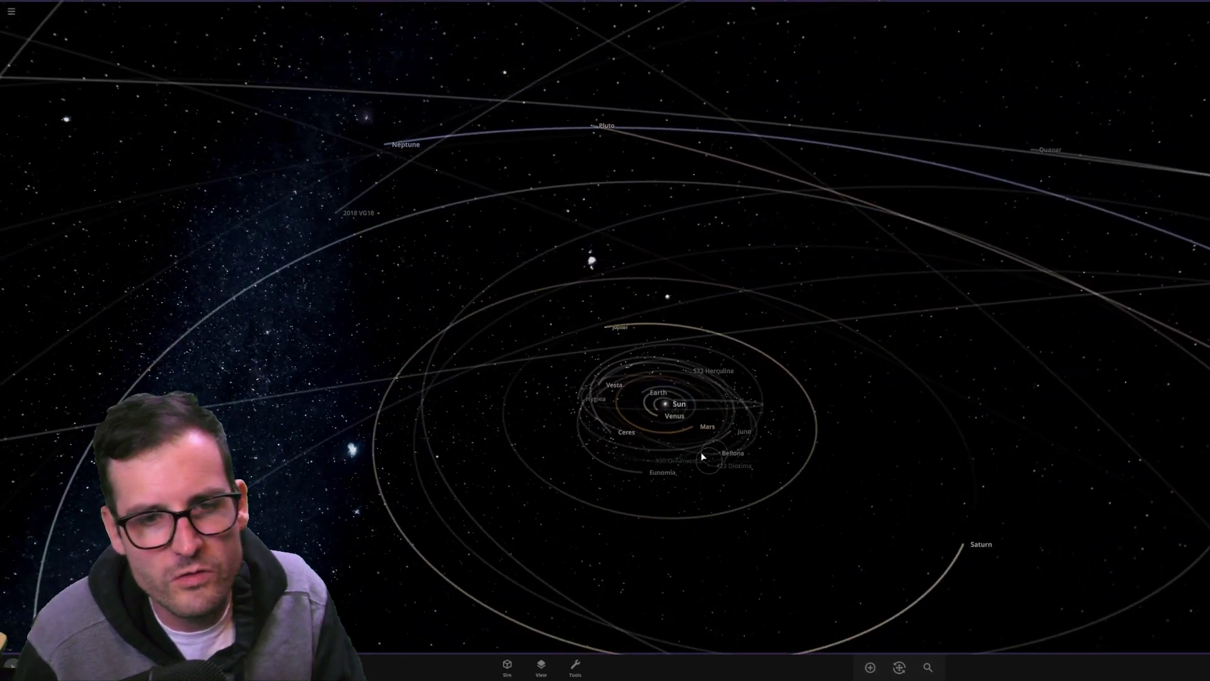
drag(900, 413, 885, 405)
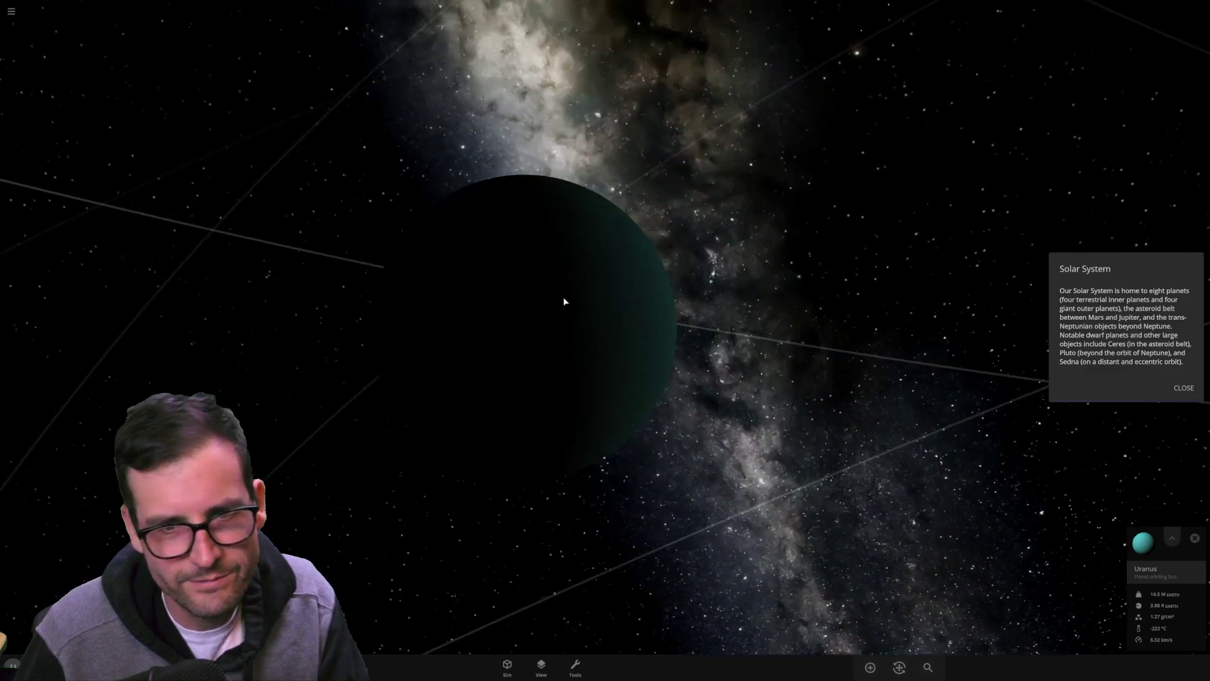
- Inspect Uranus from its lit side, dismiss the Solar System description and open the planet's full properties
drag(564, 299, 346, 276)
scroll(346, 276, down, 3)
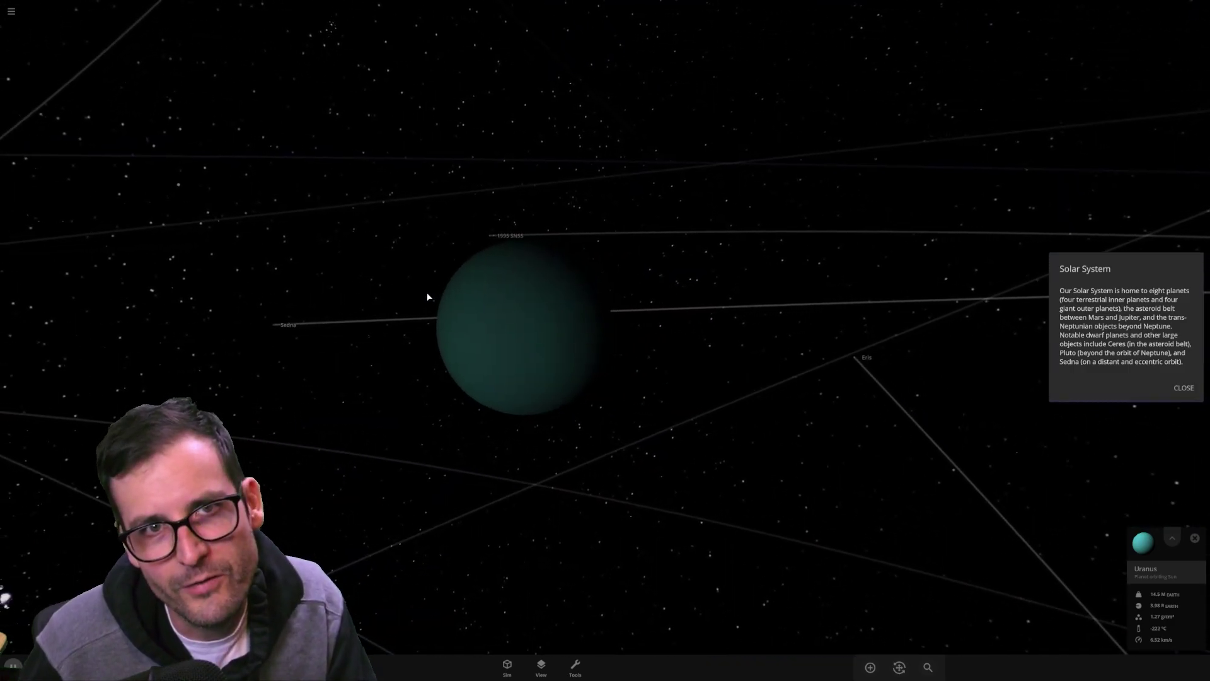
drag(517, 342, 554, 342)
click(1183, 388)
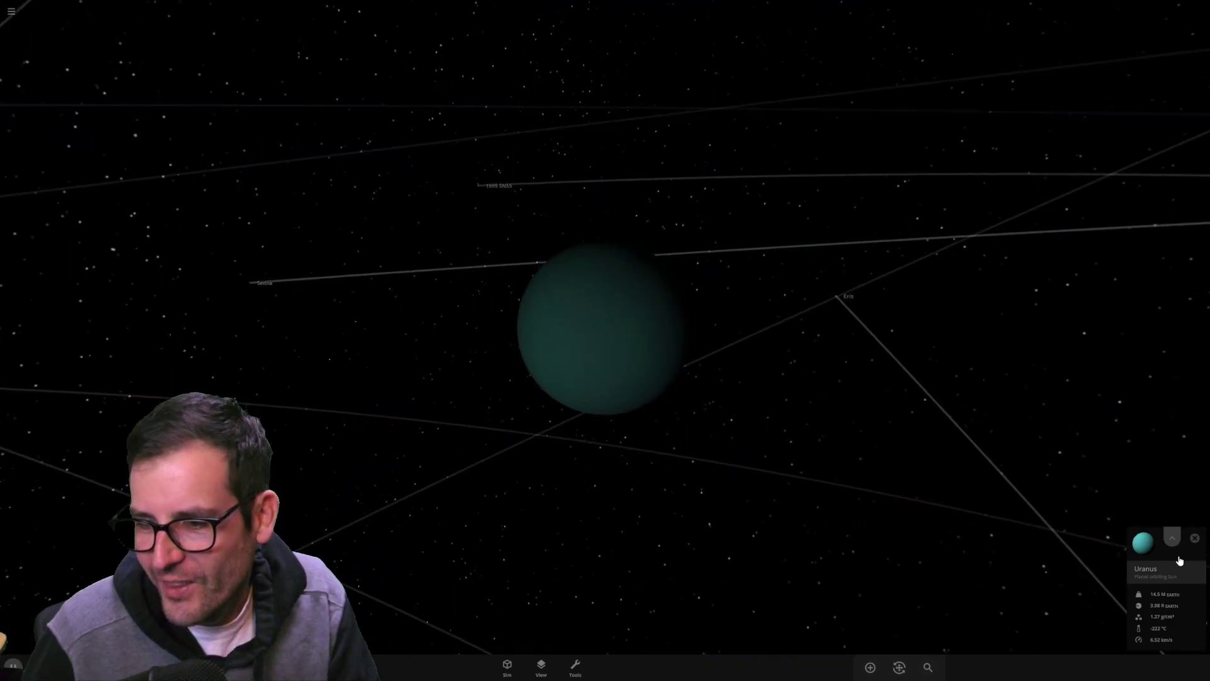
click(1172, 537)
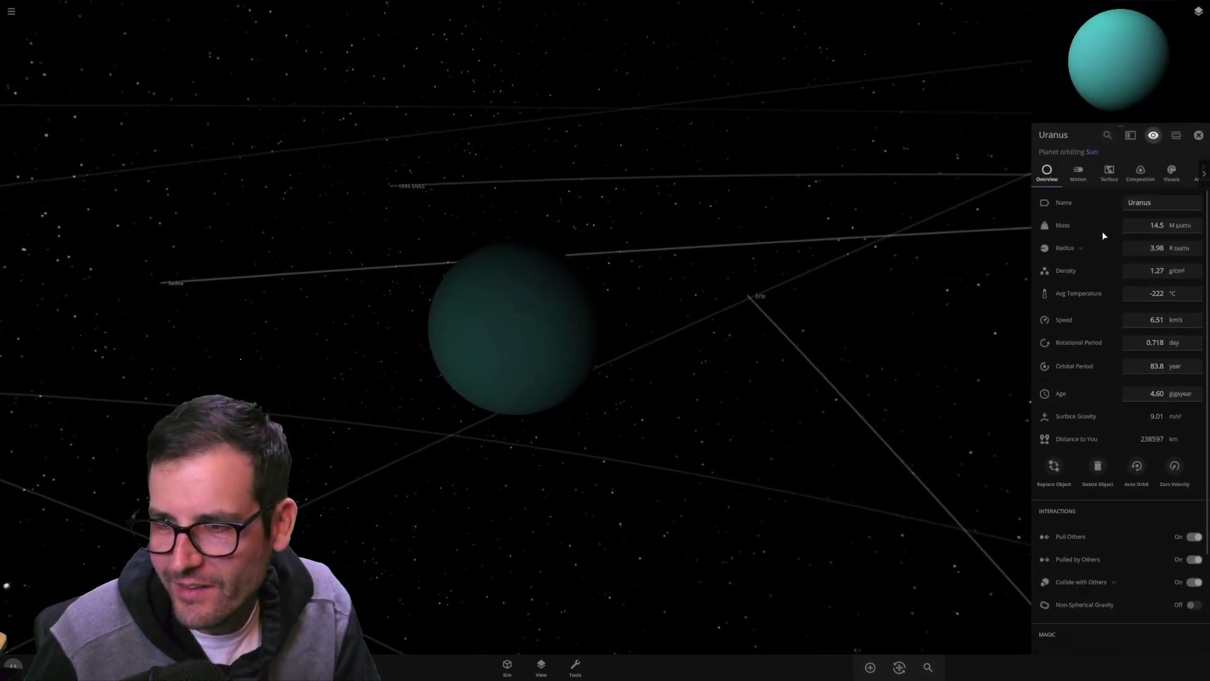
- Enlarge Uranus's radius in tenfold steps to 3.65 solar radii and run the simulation
click(1150, 250)
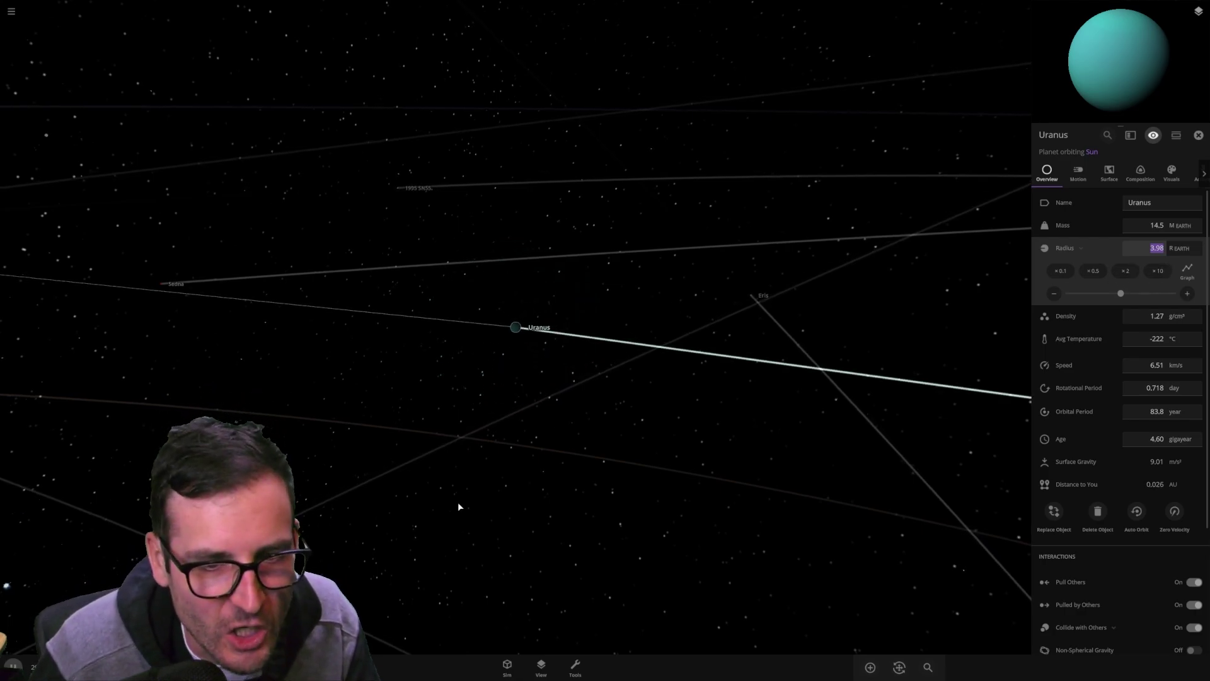
drag(449, 383, 519, 390)
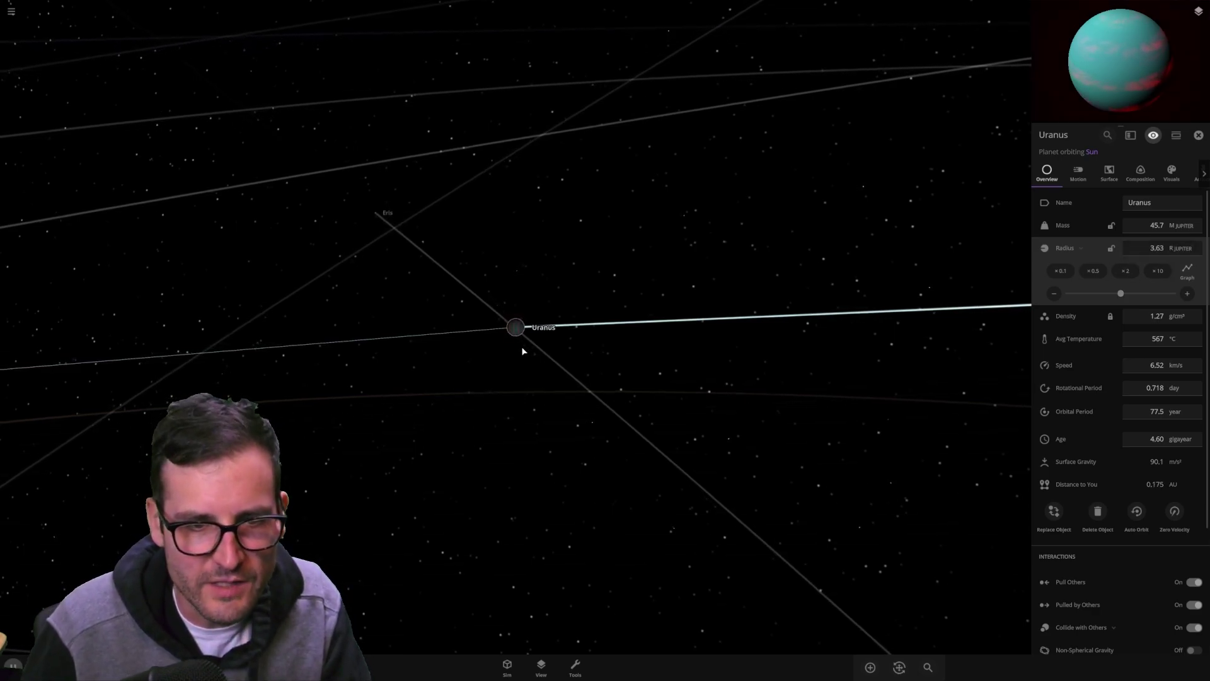
scroll(522, 351, up, 5)
key(space)
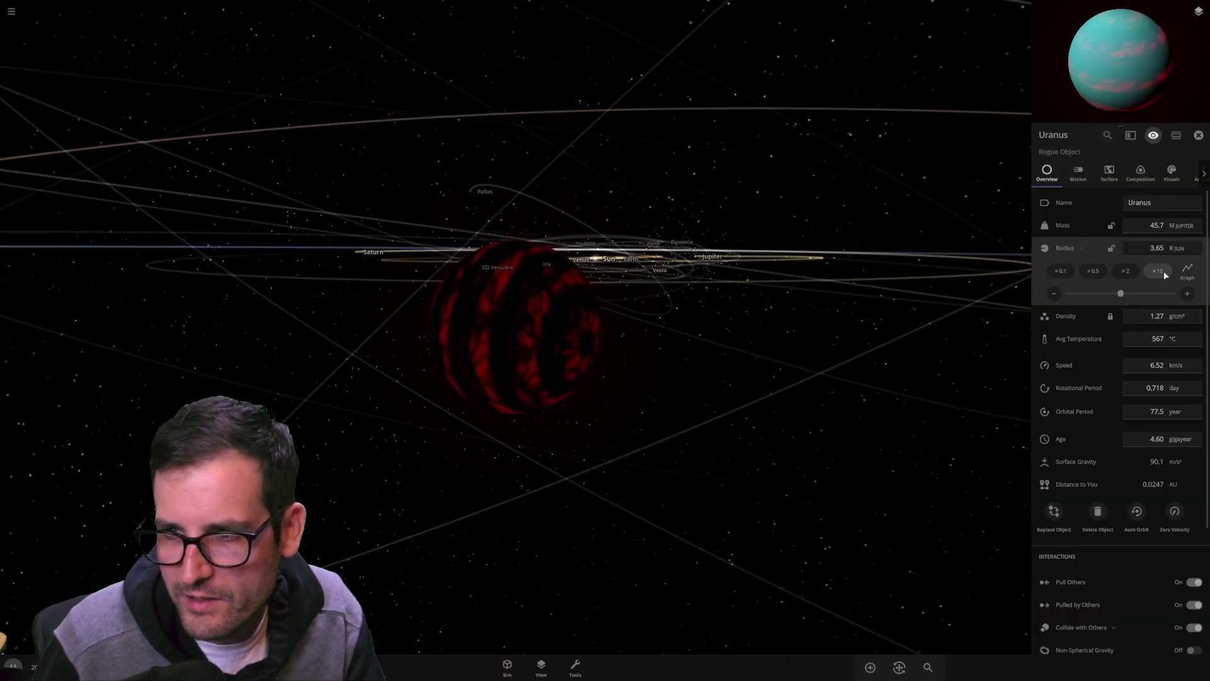
click(1158, 271)
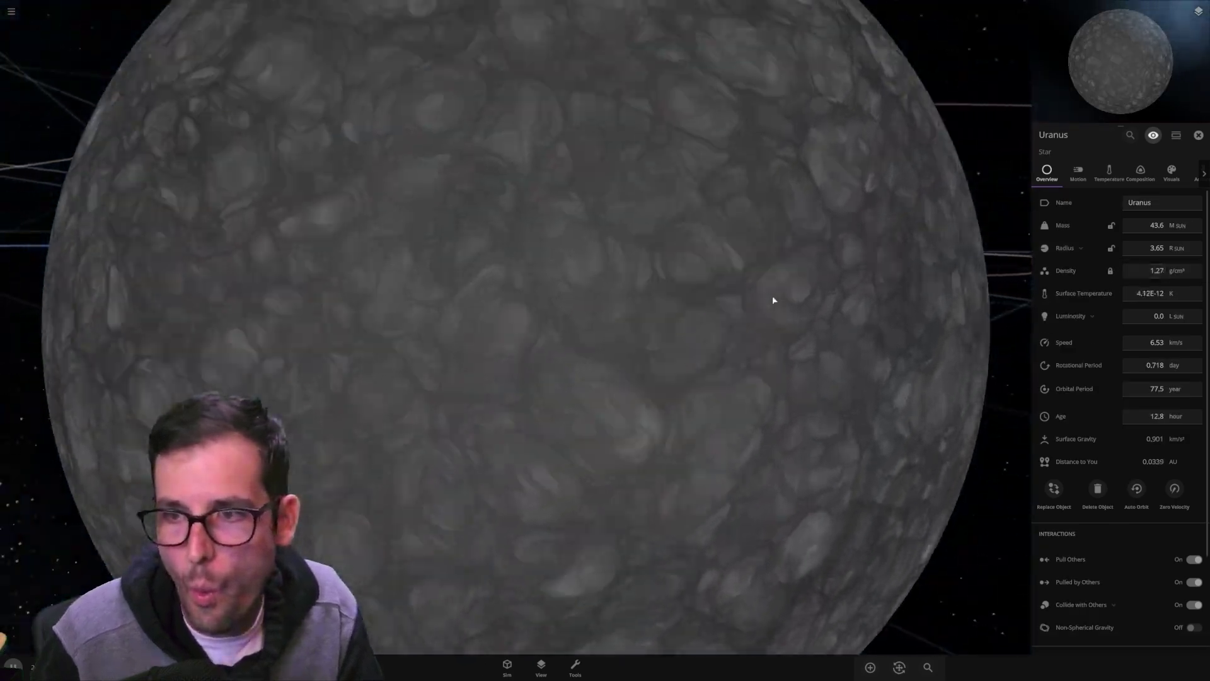
- Examine the enlarged Uranus from near and far, including its surrounding glow and its position relative to the planetary orbits
scroll(771, 298, down, 5)
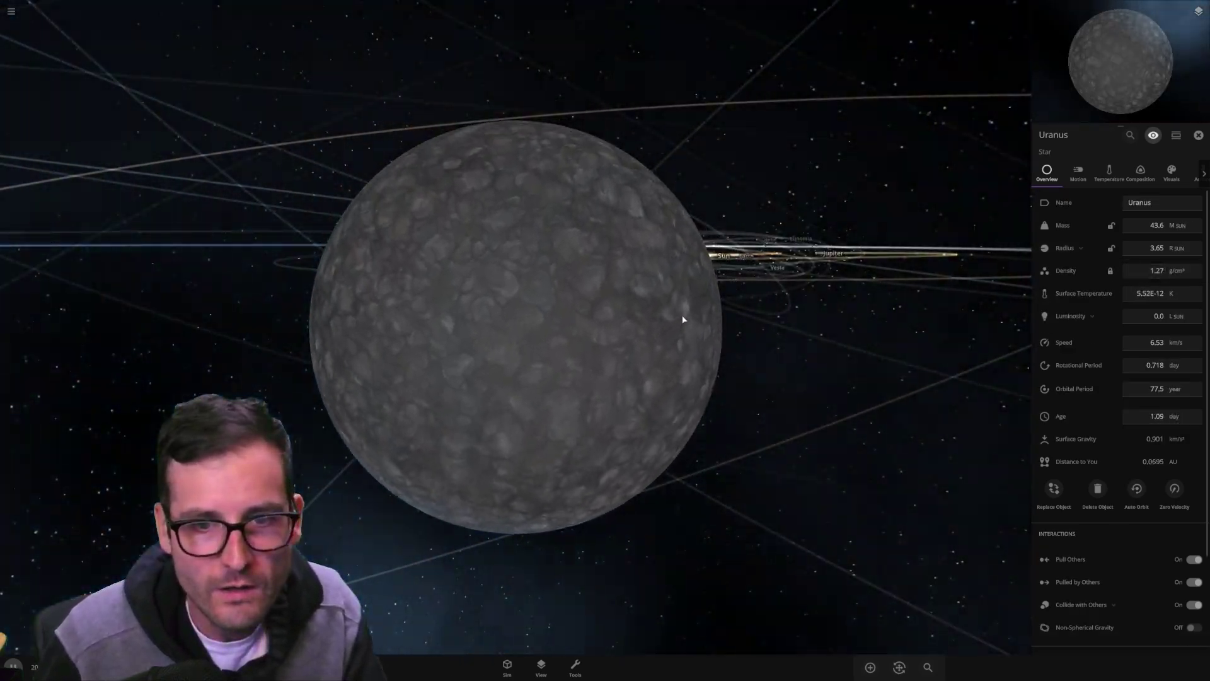
drag(683, 316, 422, 316)
scroll(422, 315, down, 8)
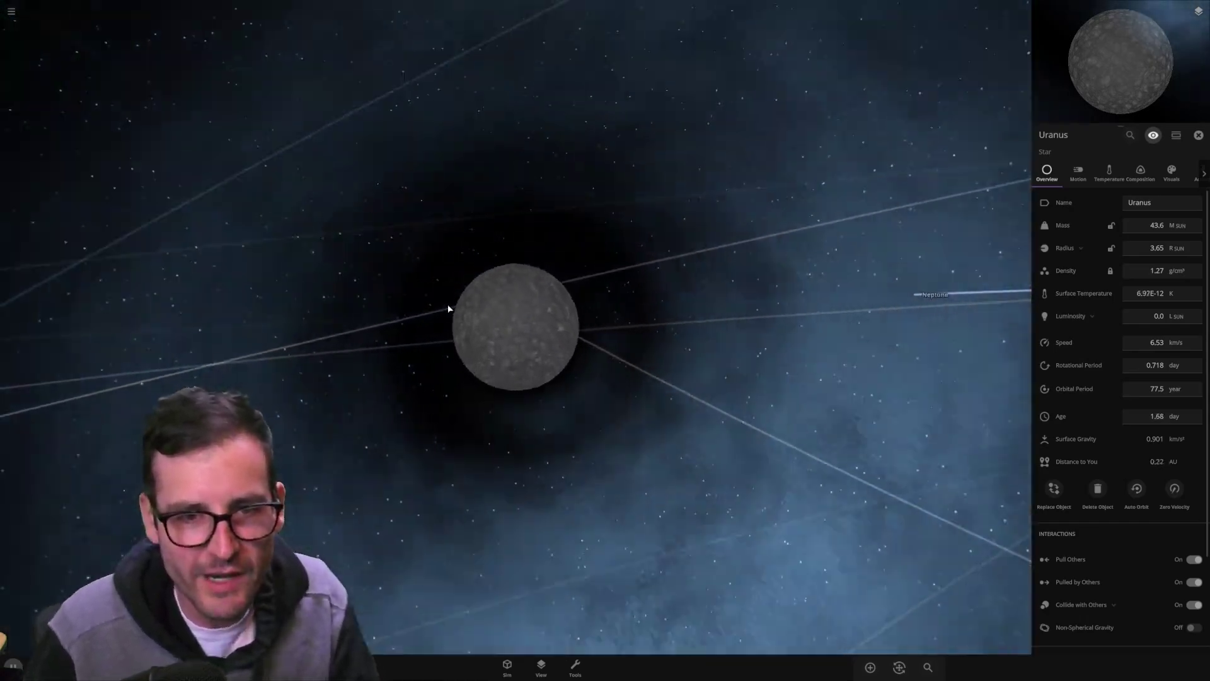
scroll(460, 301, down, 10)
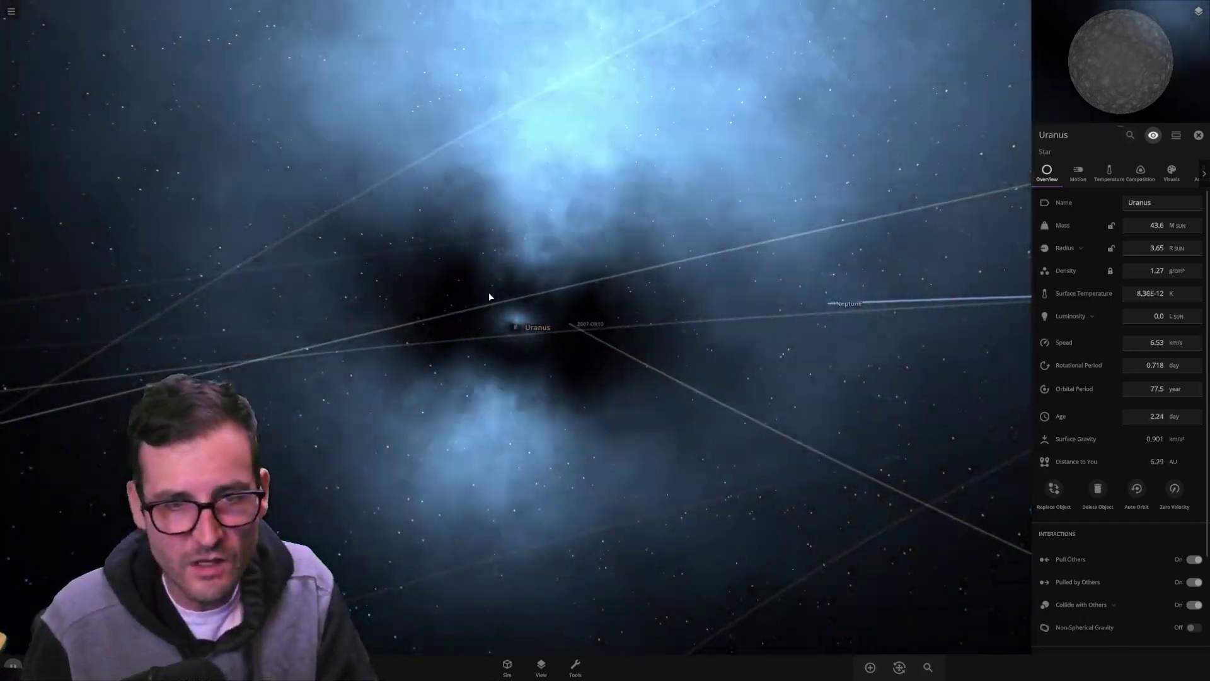
scroll(489, 292, down, 2)
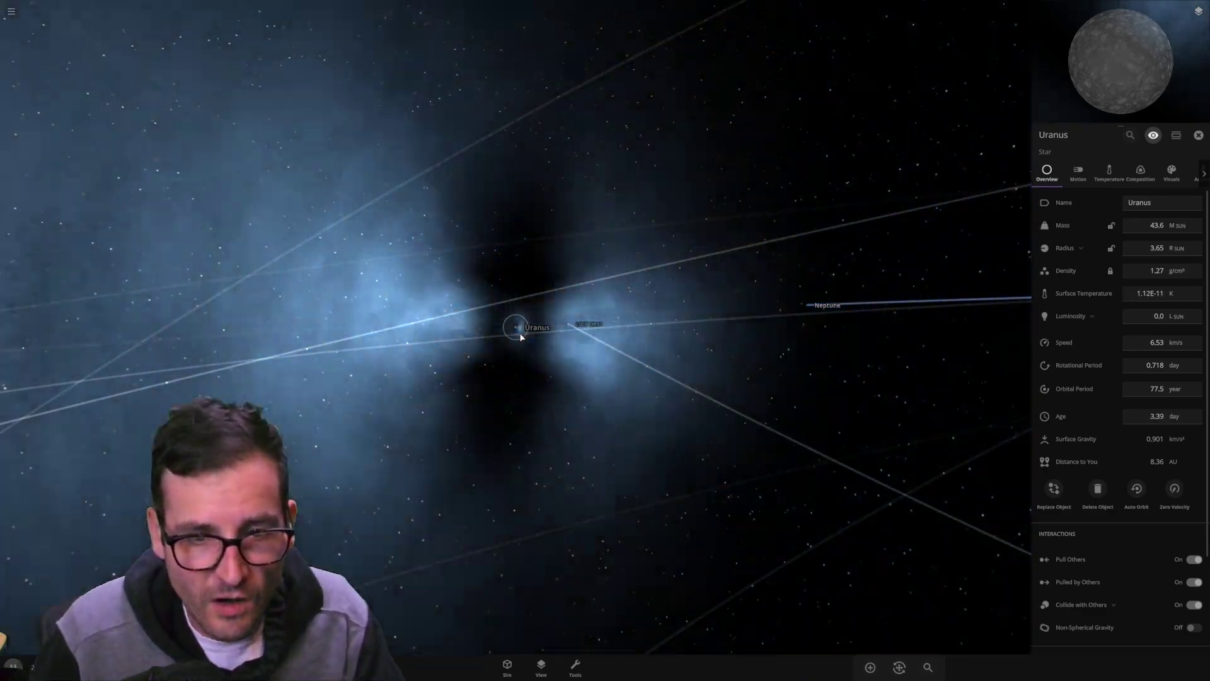
drag(485, 320, 569, 326)
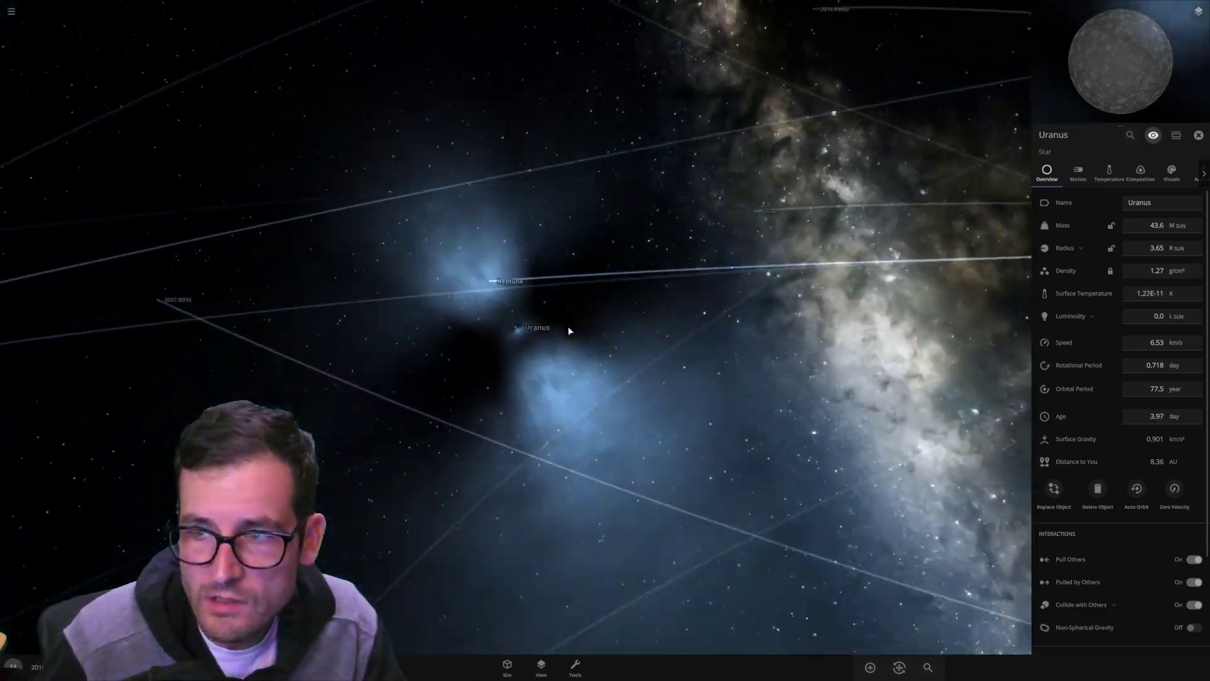
scroll(542, 328, up, 10)
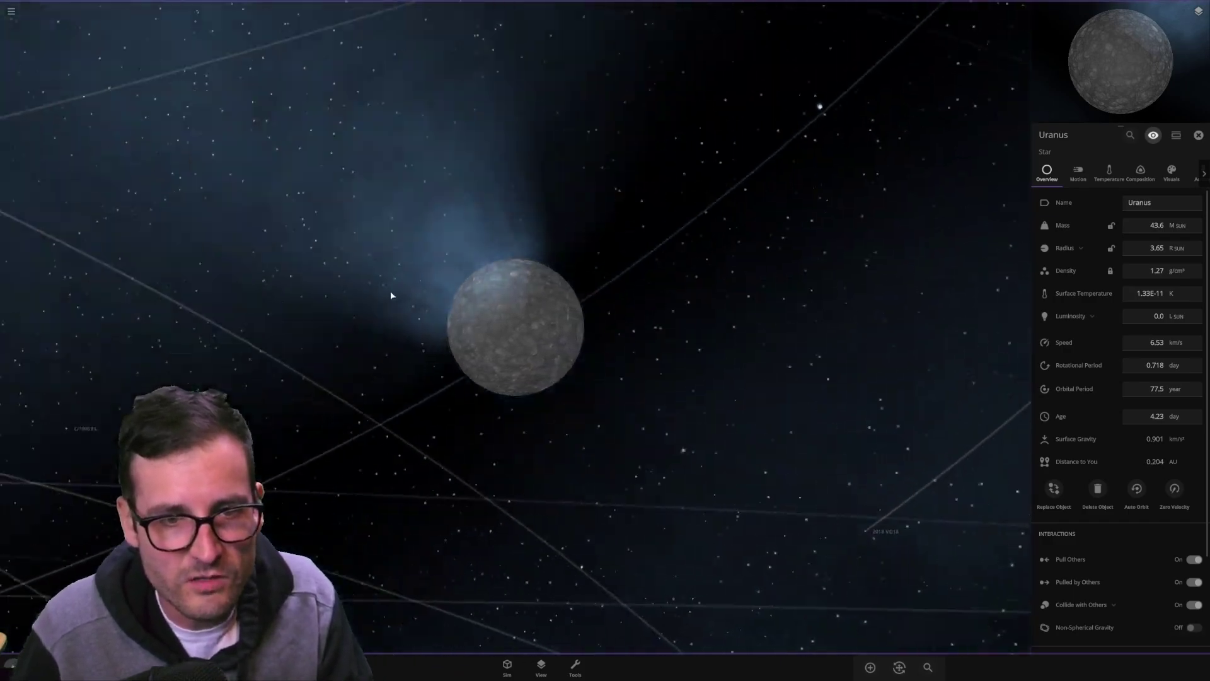
scroll(389, 297, down, 10)
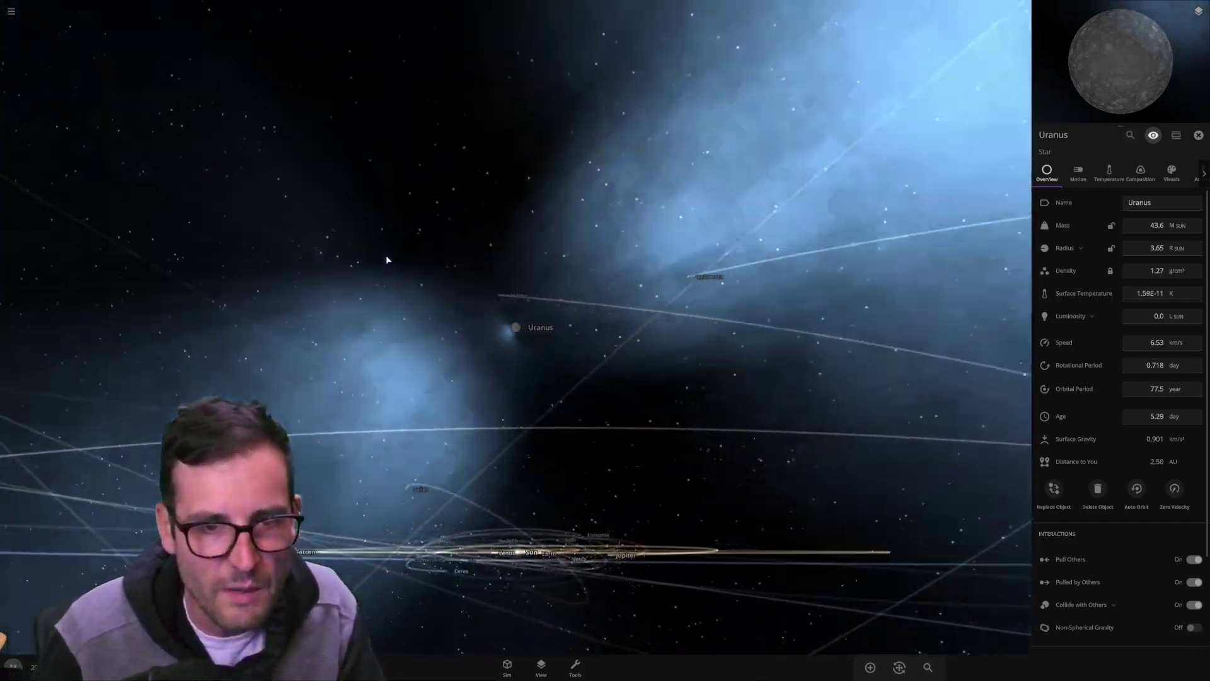
drag(387, 259, 474, 298)
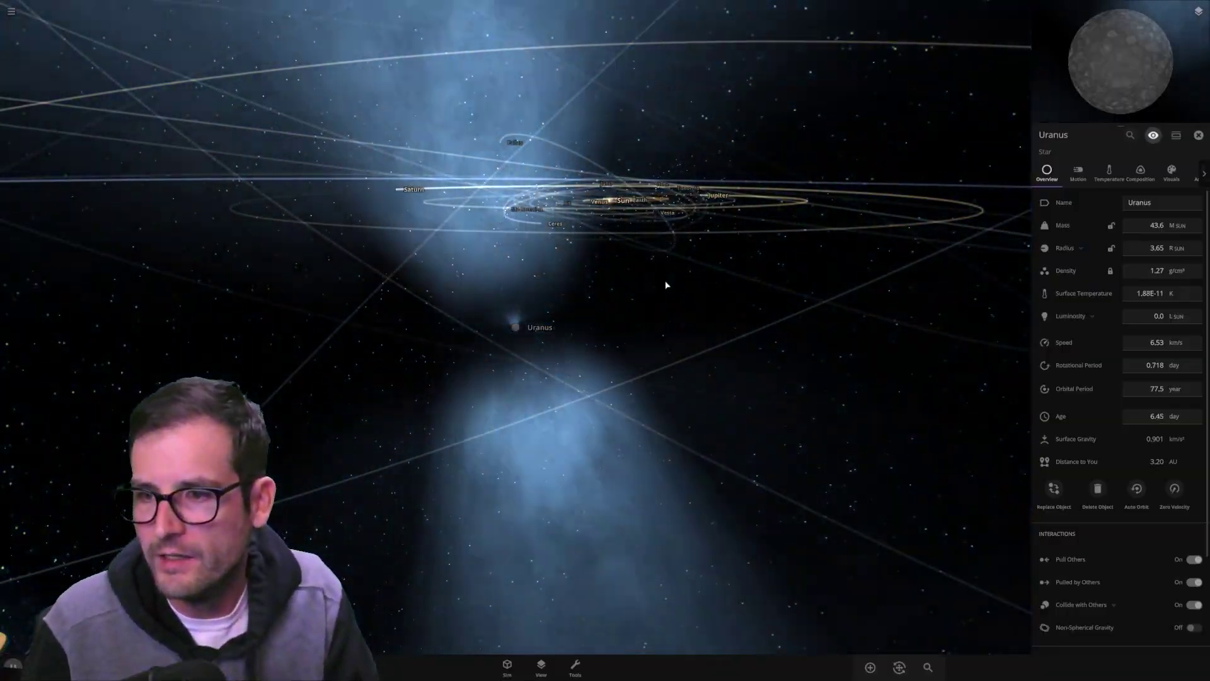
- Pause and resume the simulation, and view the whole Solar System around the enlarged Uranus
key(space)
key(space)
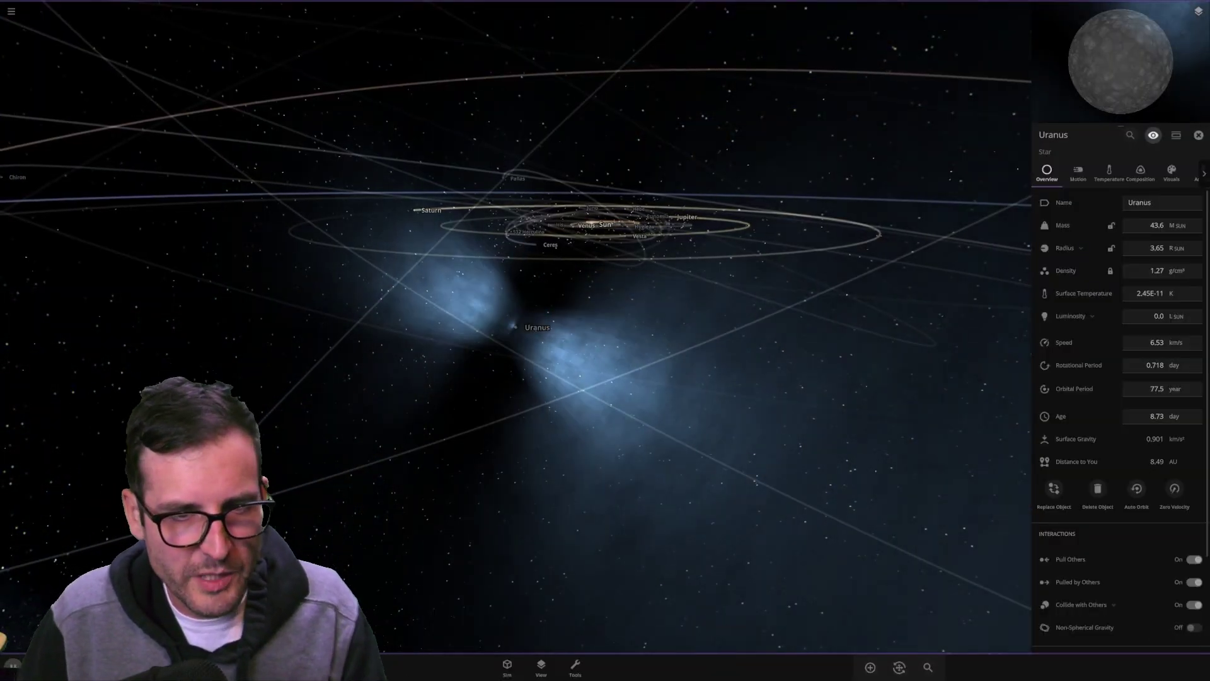
scroll(346, 311, down, 10)
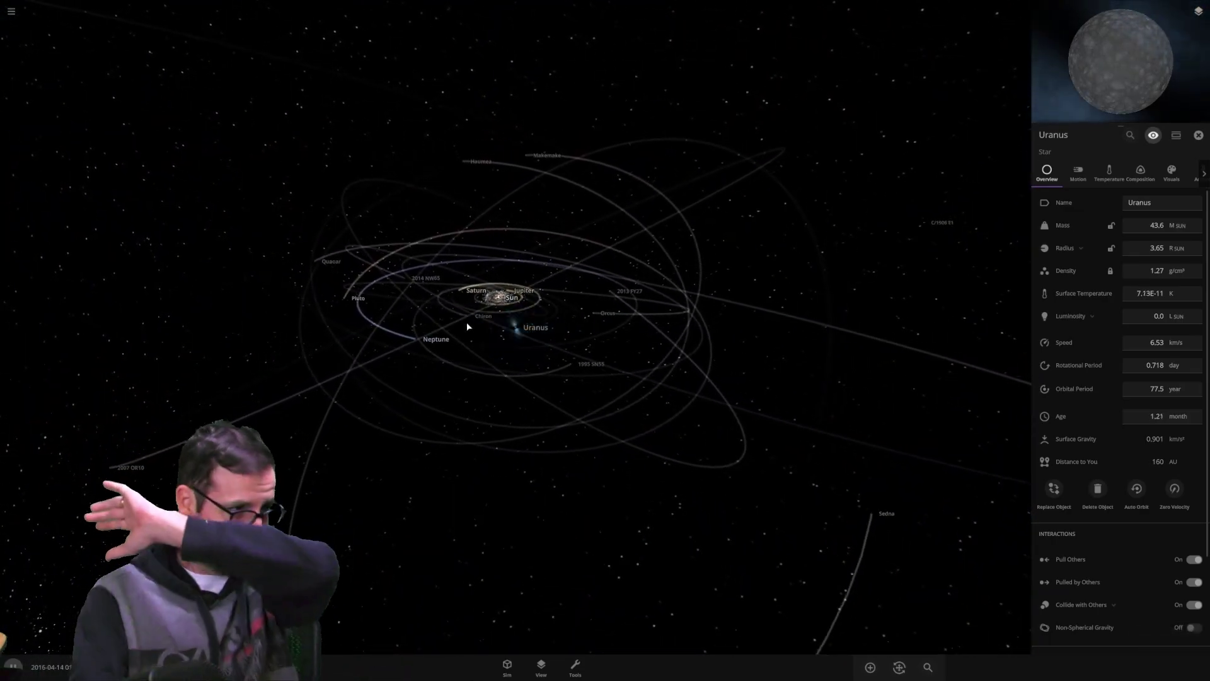
drag(488, 320, 457, 302)
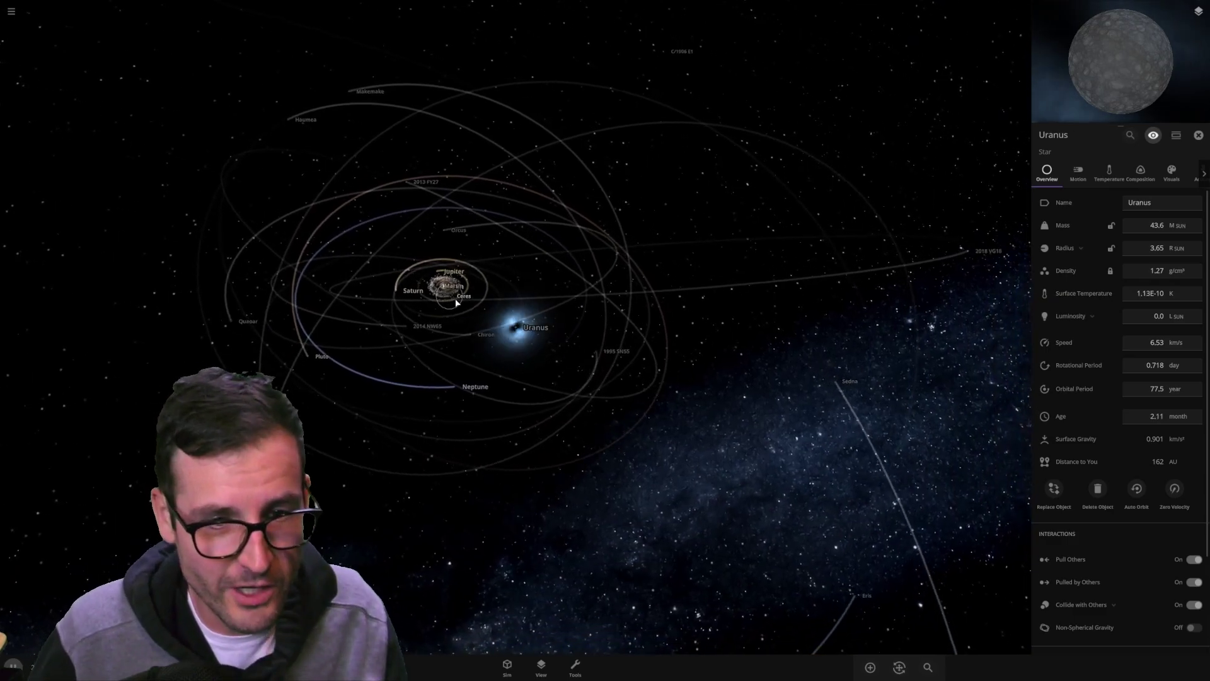
- Select Saturn and inspect its properties and orbital path, pausing and resuming the simulation
click(398, 297)
scroll(399, 446, up, 5)
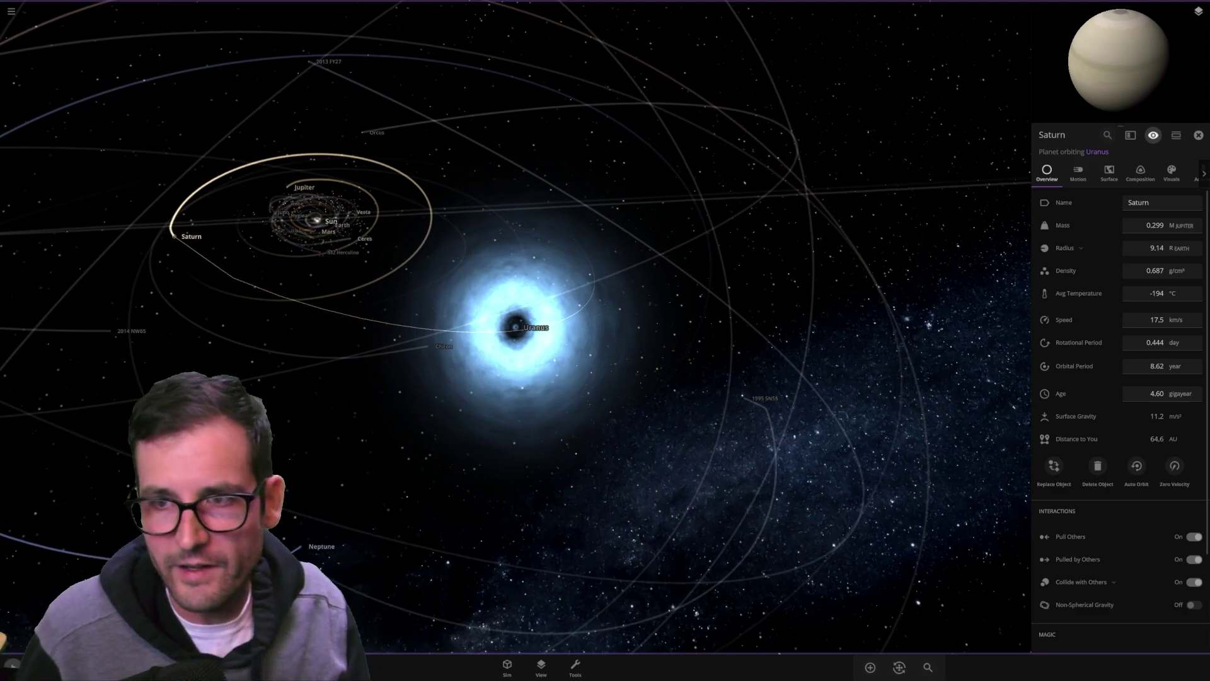
key(space)
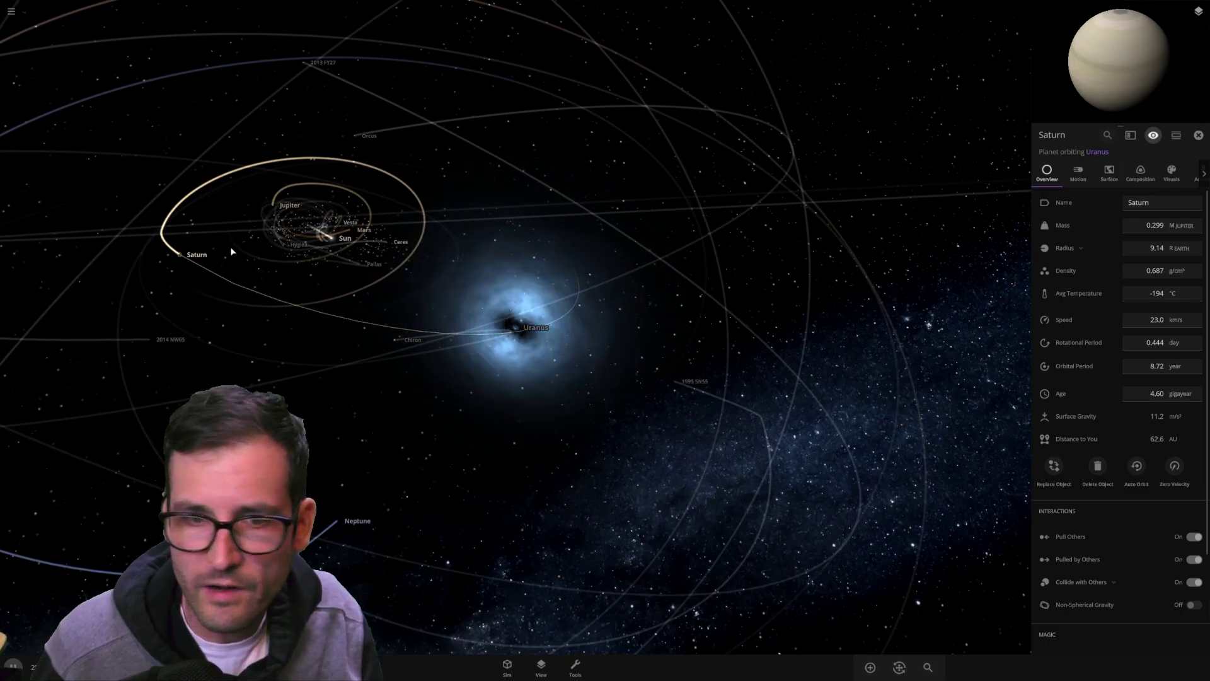
key(space)
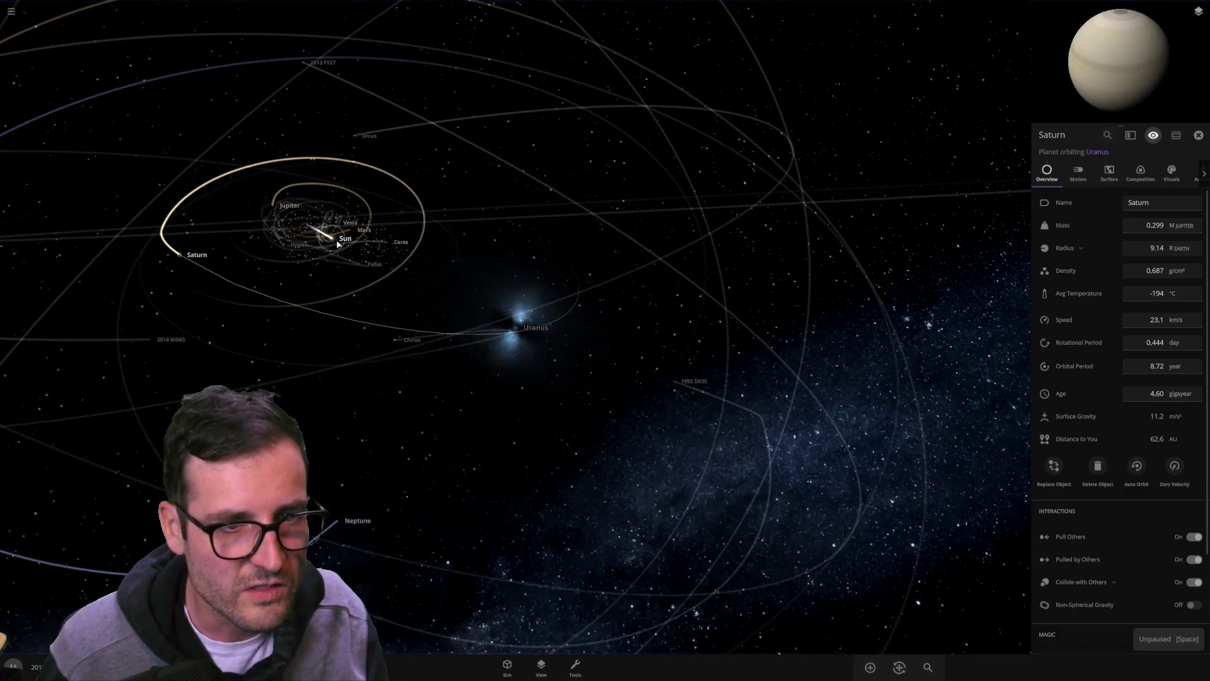
- Select the Sun and follow its path and those of Jupiter and the other planets near Uranus
click(335, 241)
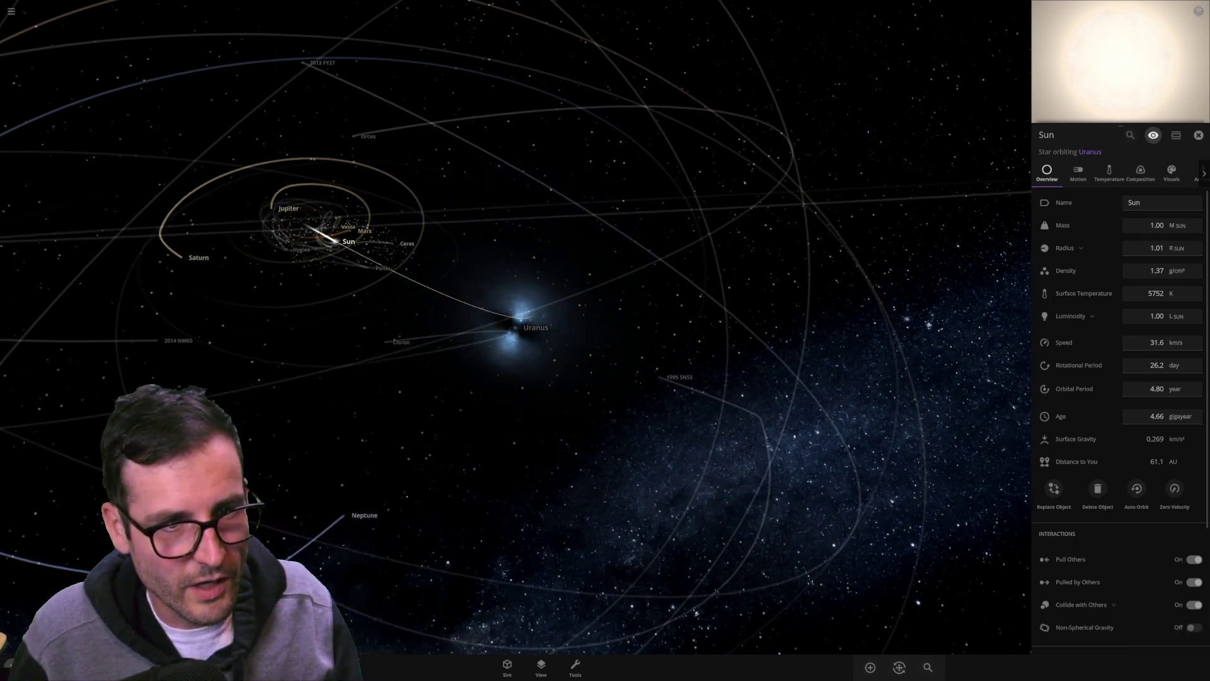
drag(356, 339, 237, 293)
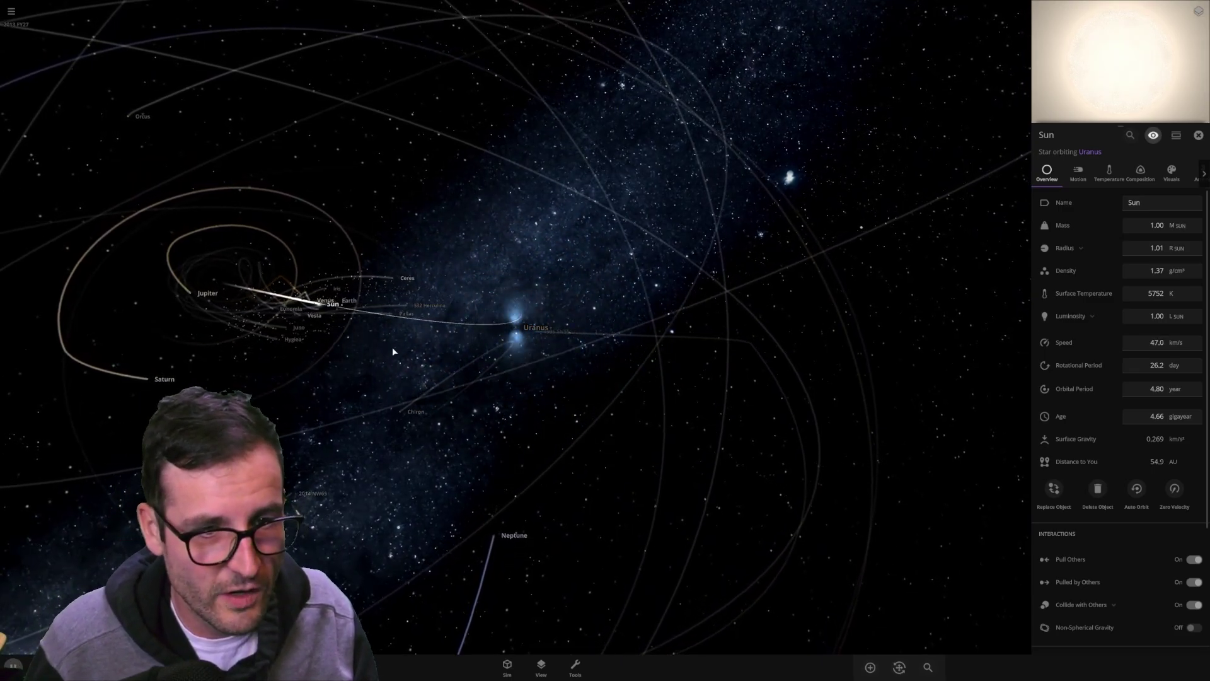
drag(393, 351, 268, 376)
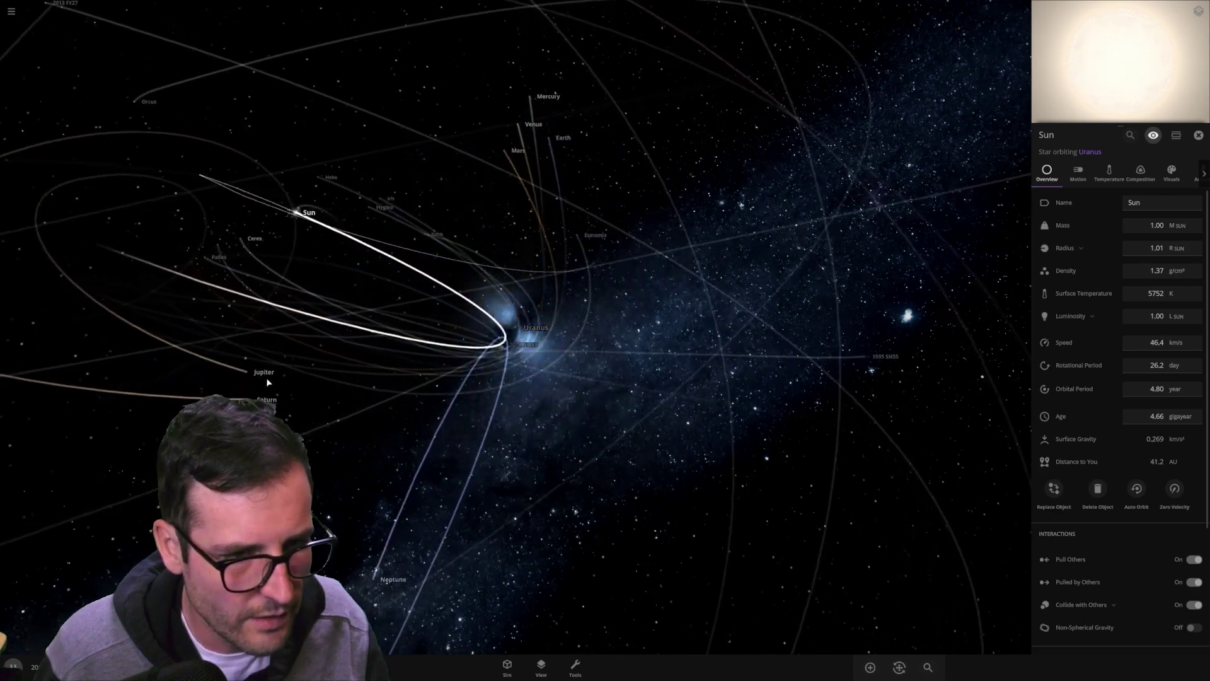
click(267, 380)
click(404, 409)
scroll(507, 429, up, 3)
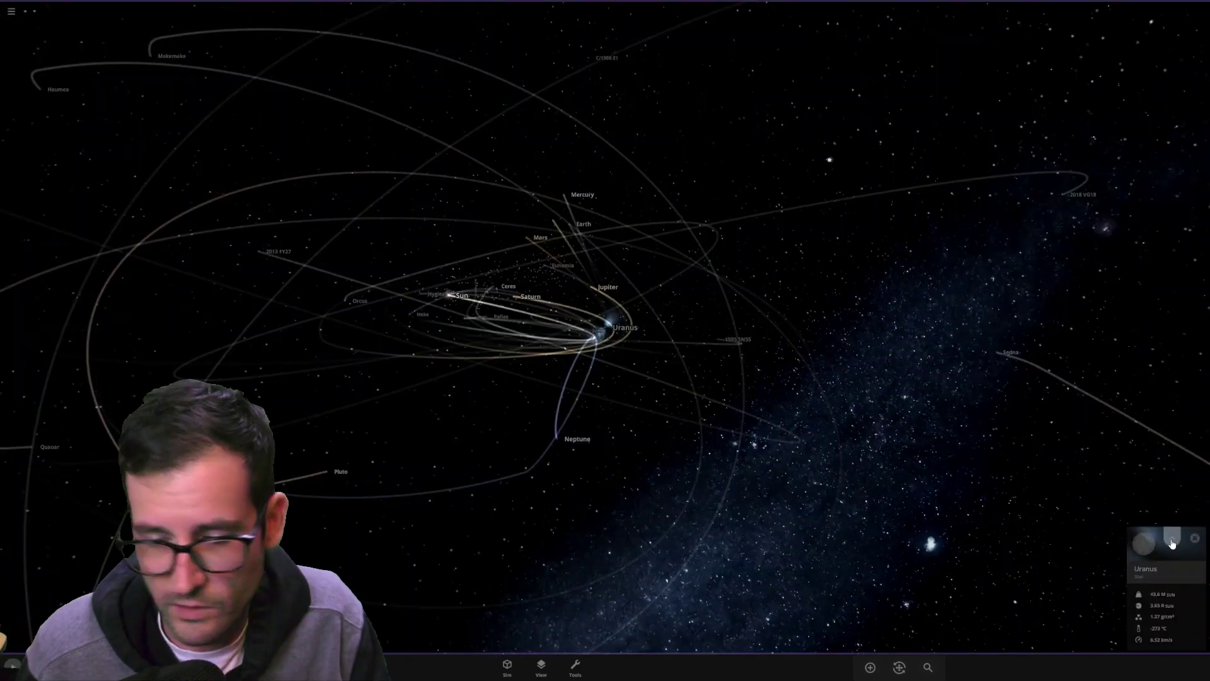
- Open Uranus's full properties and review its composition, temperature and motion data
click(1172, 540)
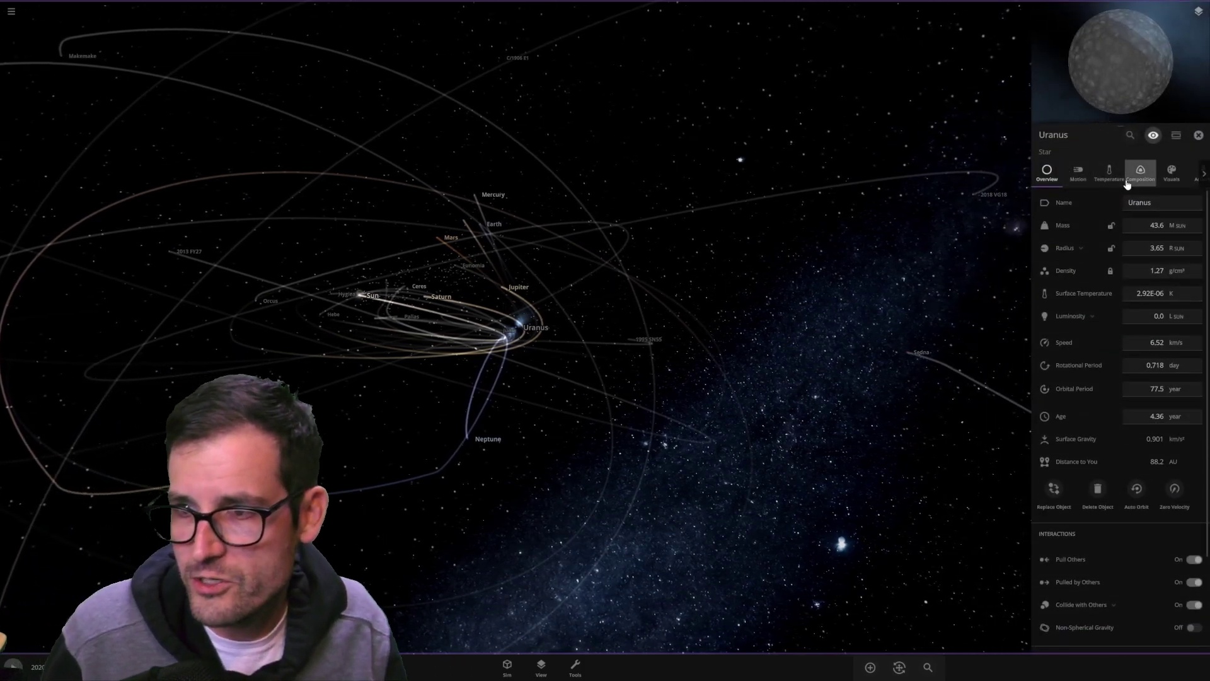
click(1126, 183)
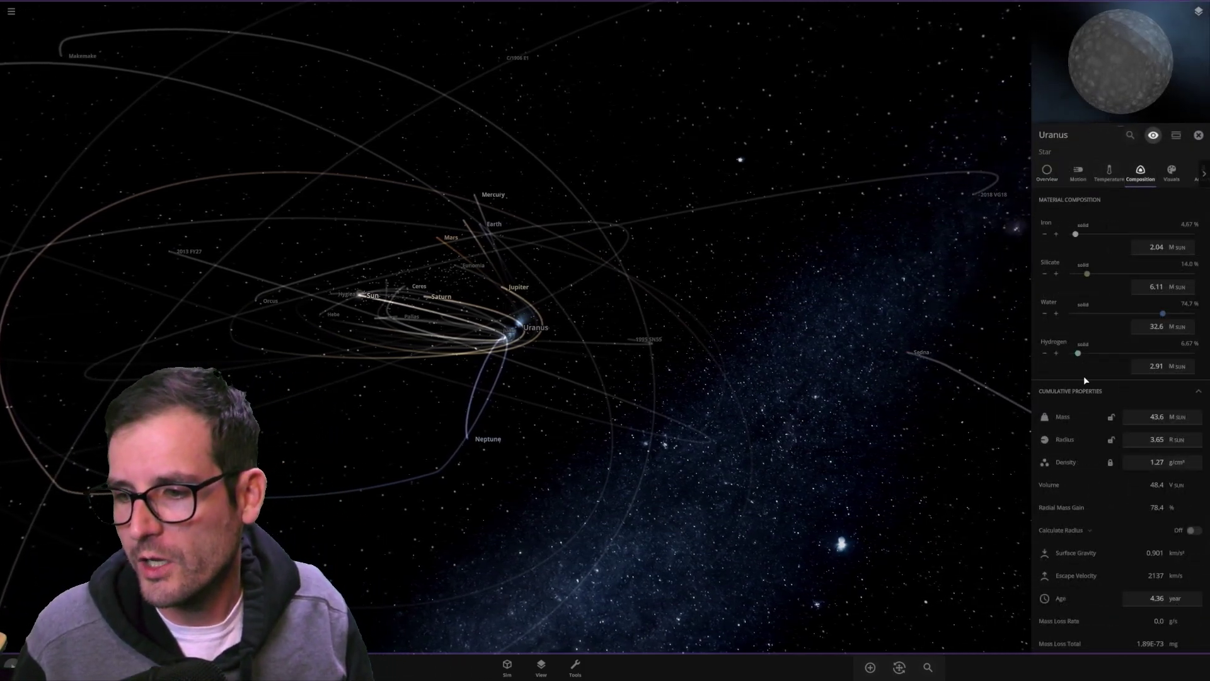
click(1110, 179)
click(1077, 178)
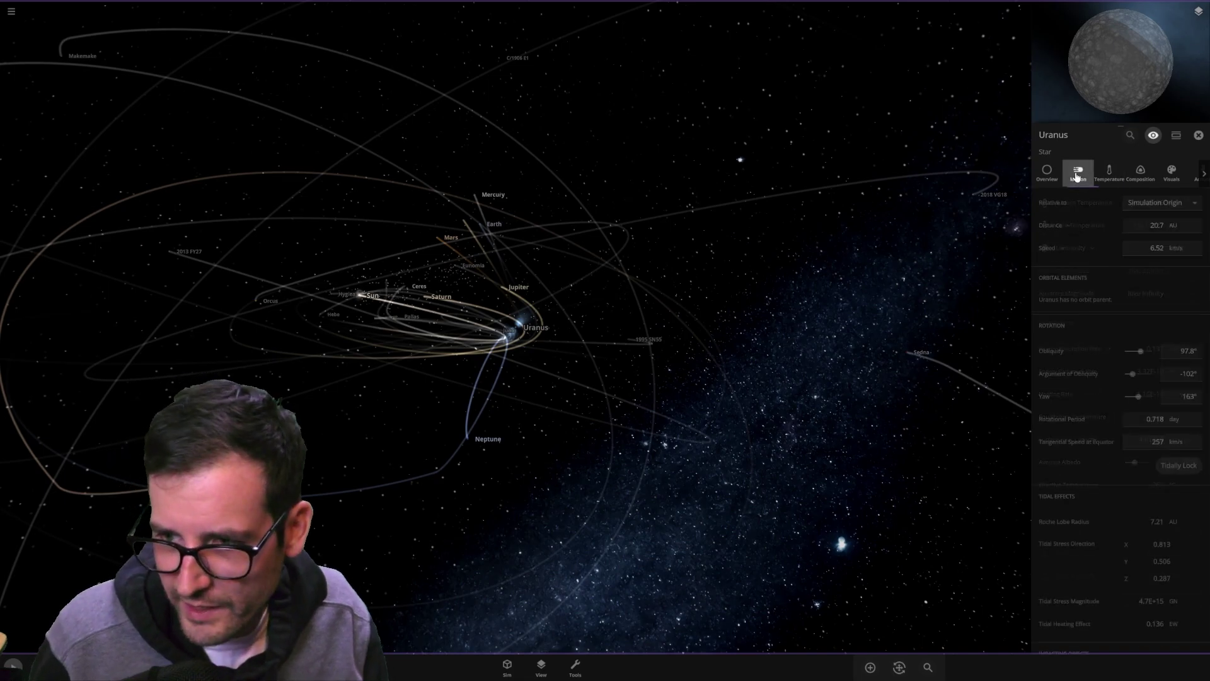